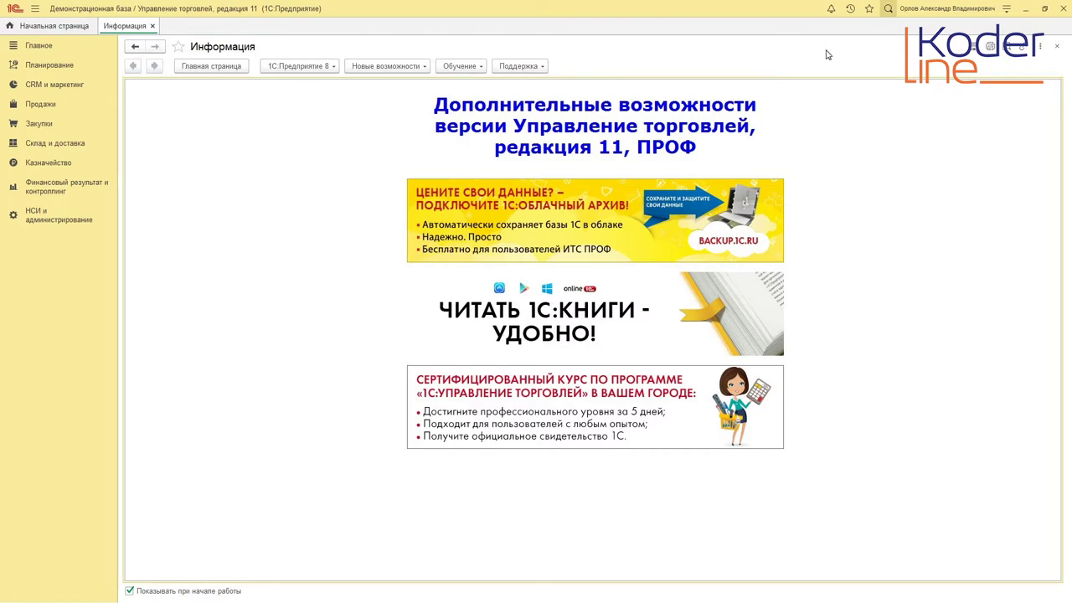
Search for "универсальный отчет", open the Универсальный отчет report variant and add it to favourites
click(888, 8)
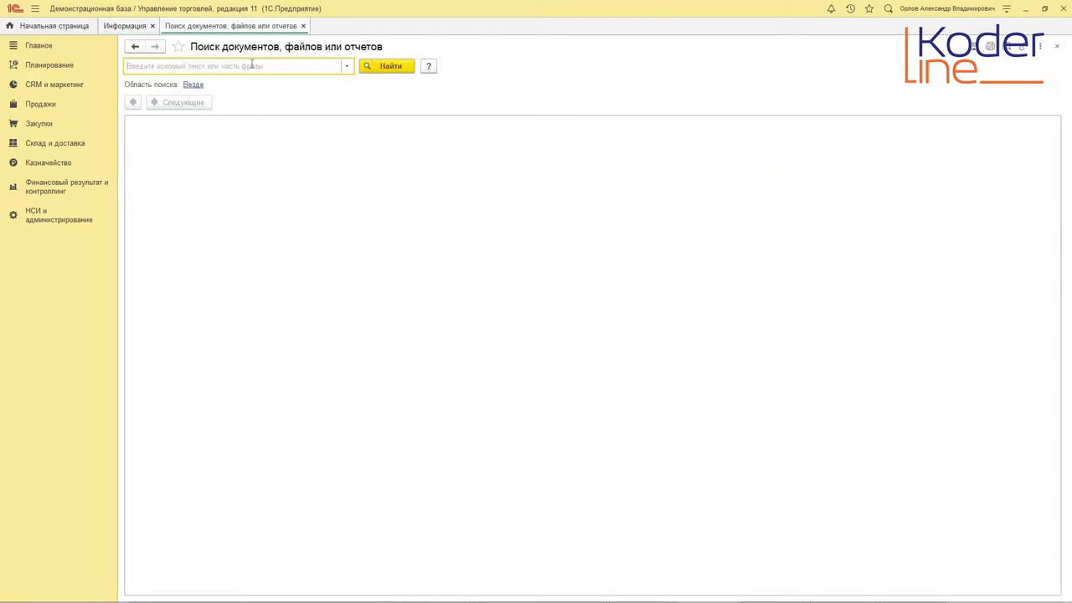
text(униве)
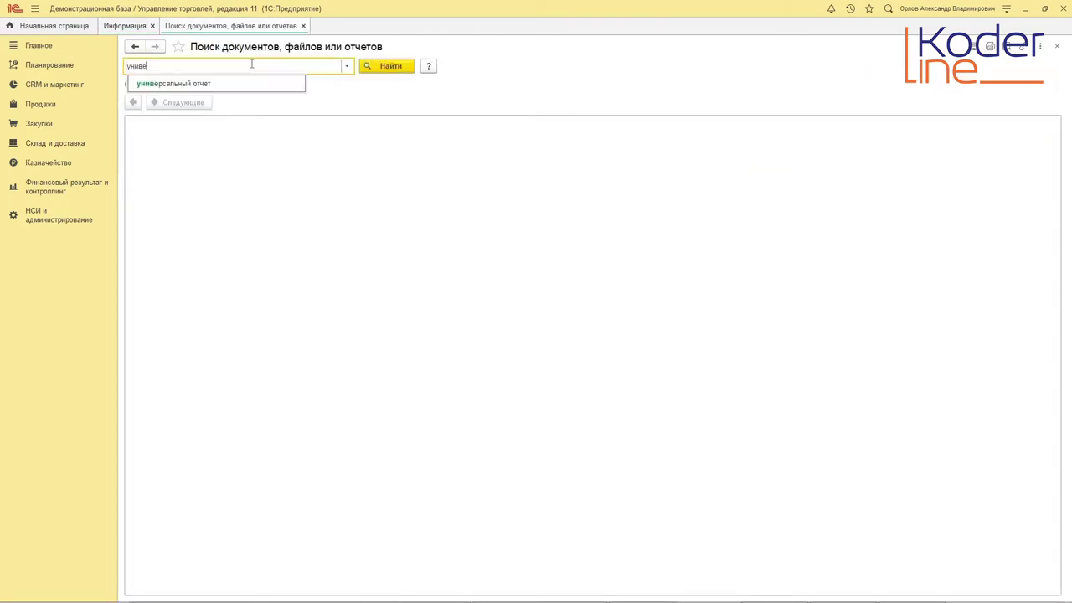
click(207, 87)
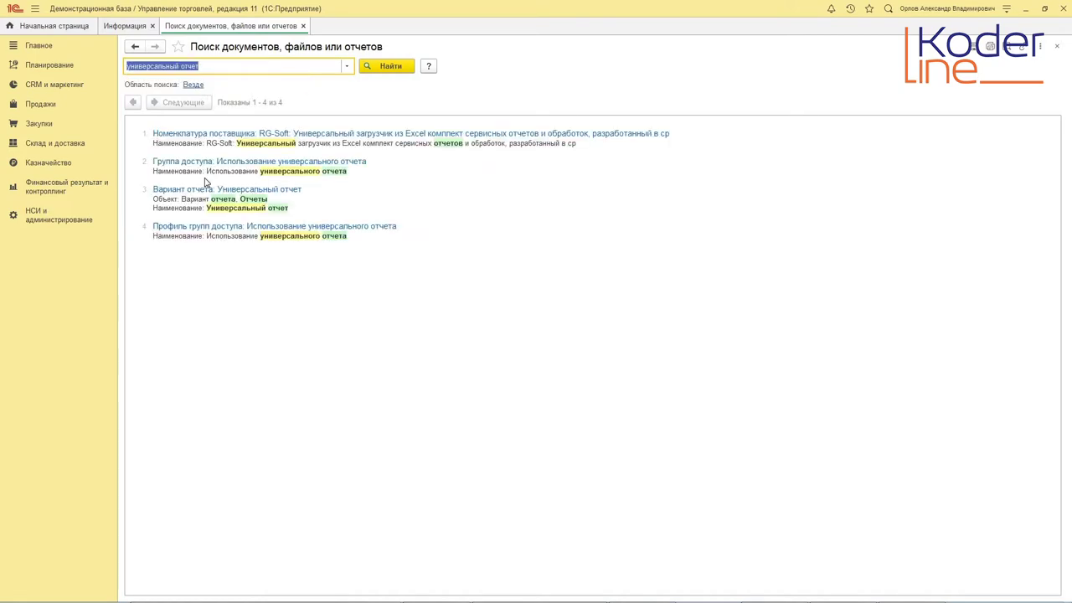
click(194, 189)
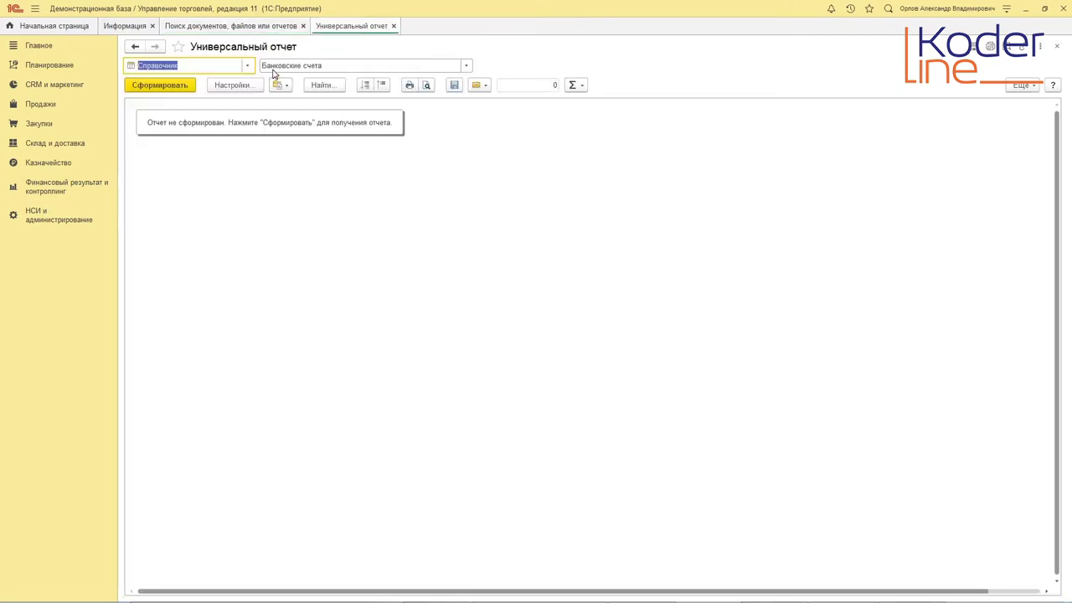
click(179, 46)
Set the report's data source to Регистр накопления, Товары на складах, with the Остатки table
click(247, 65)
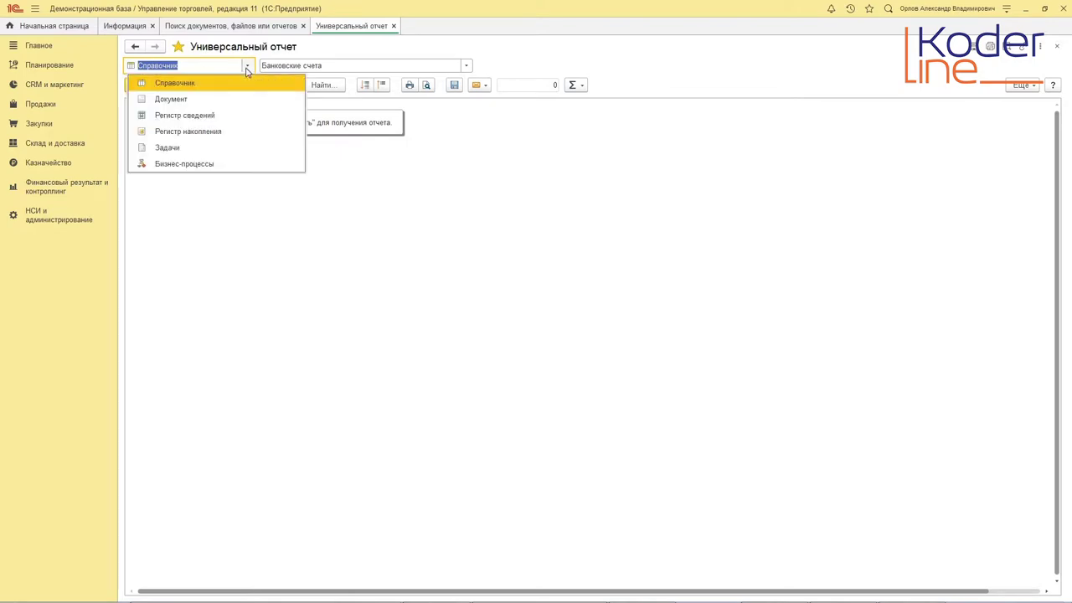
click(261, 131)
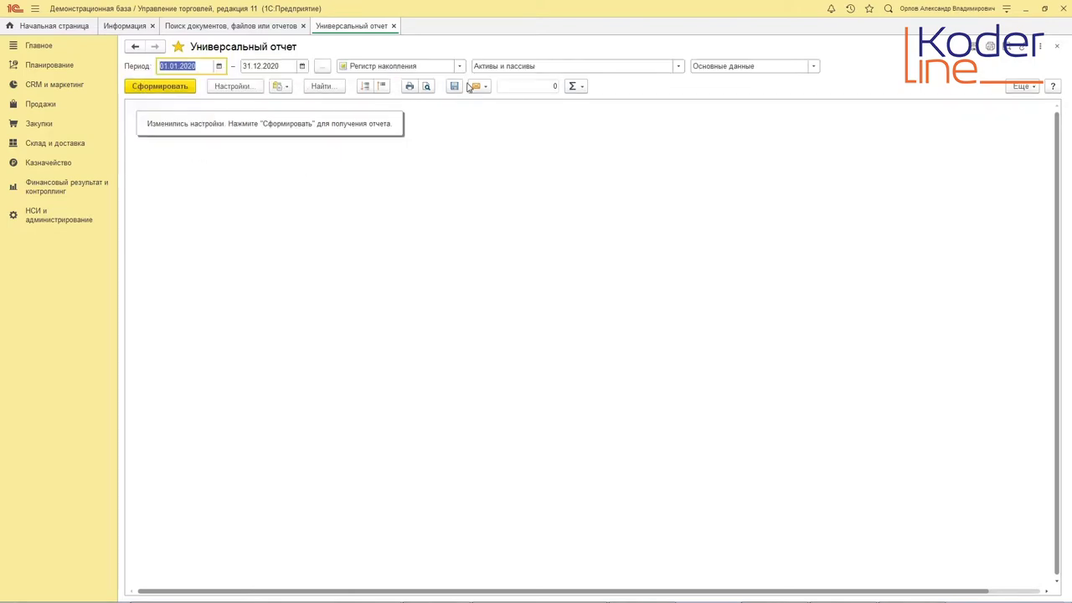
click(675, 67)
scroll(494, 351, down, 10)
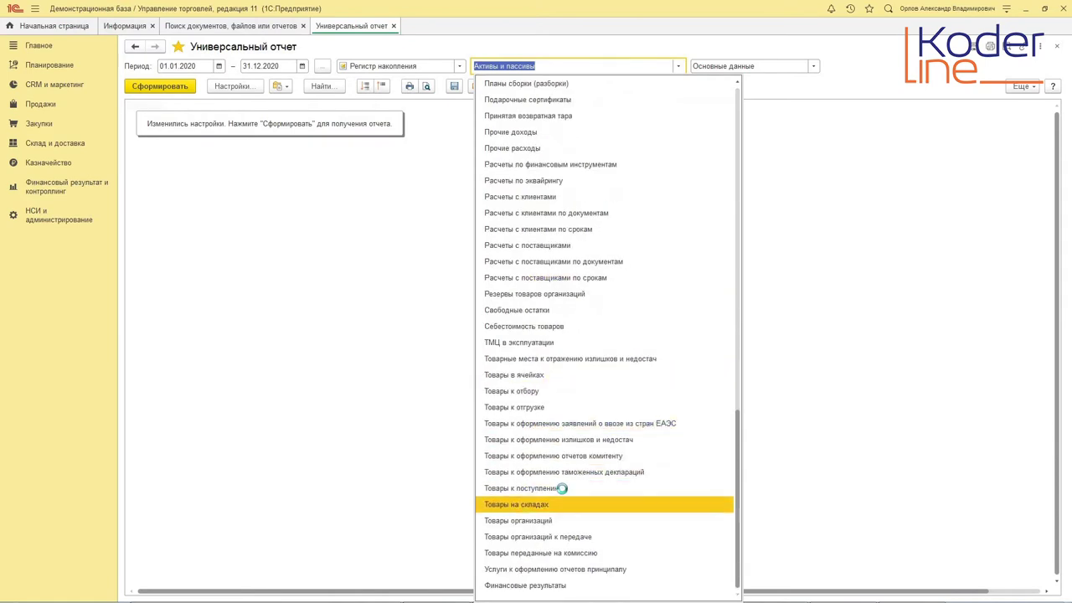
click(813, 66)
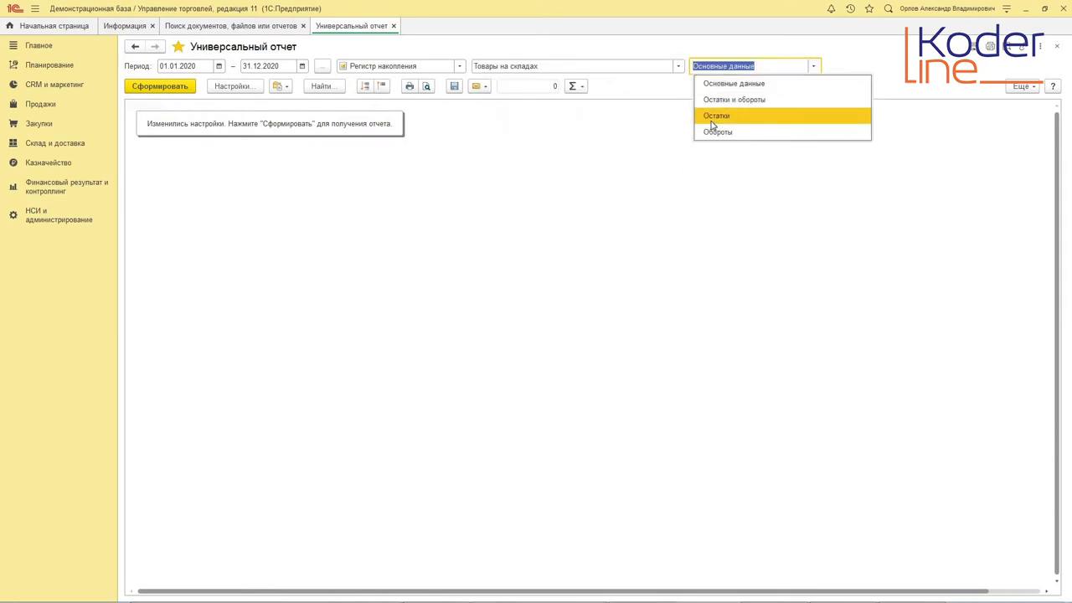
click(712, 119)
Set the report period to the single day 10.08.2020
click(322, 66)
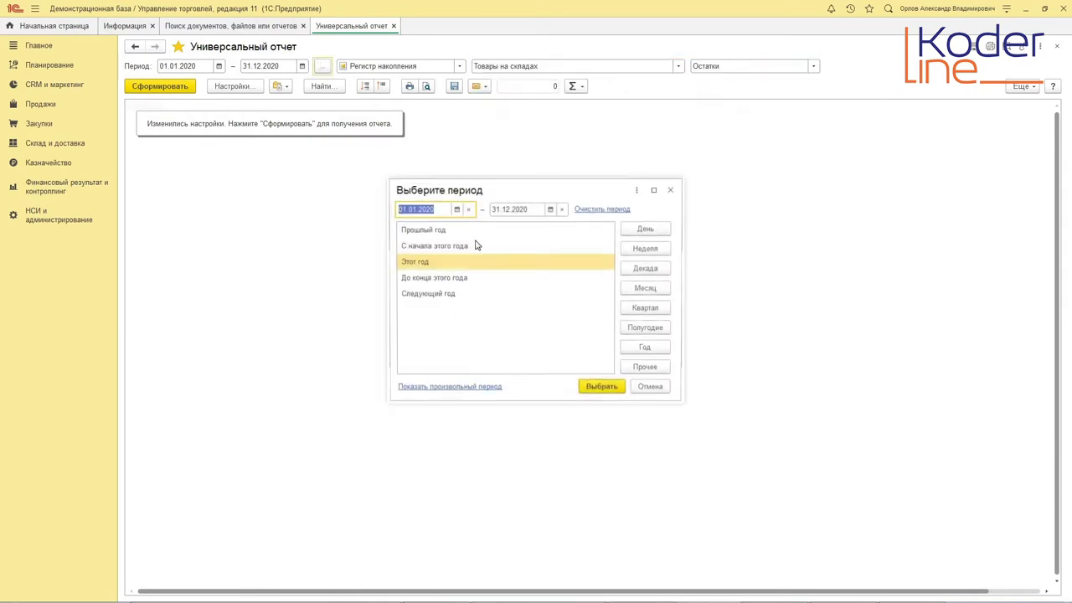
click(651, 232)
double_click(434, 247)
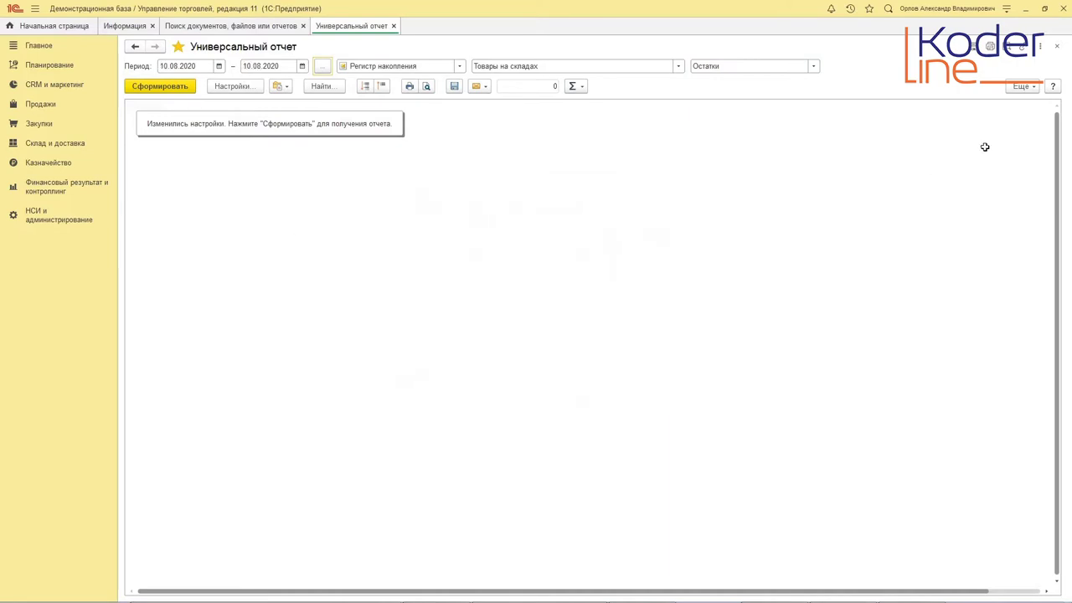
Open the report's data composition schema for editing and start the query constructor for НаборДанных1
click(1030, 89)
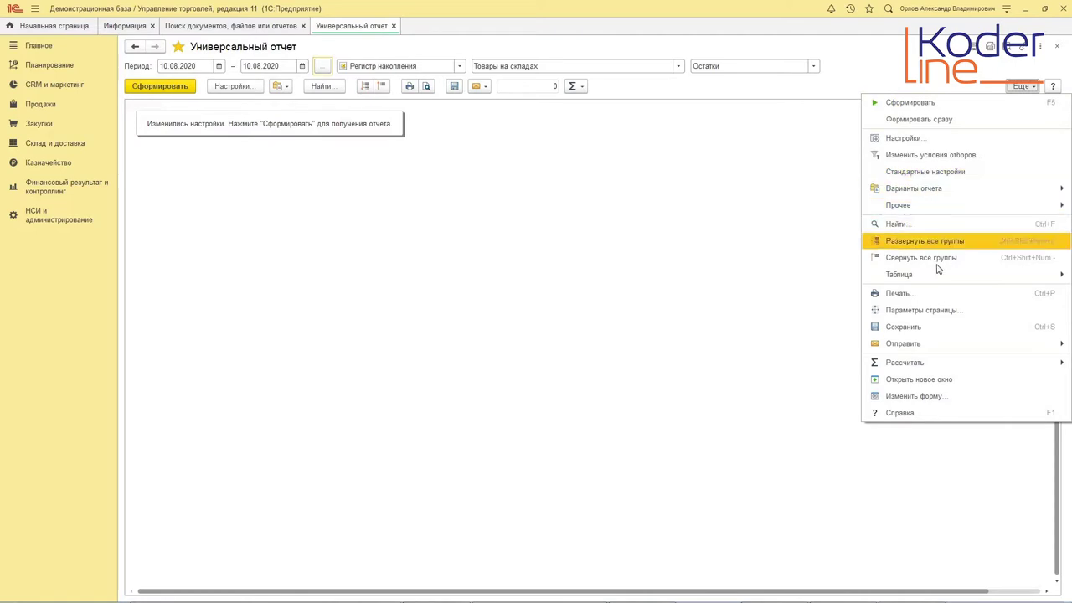
mouse_move(913, 207)
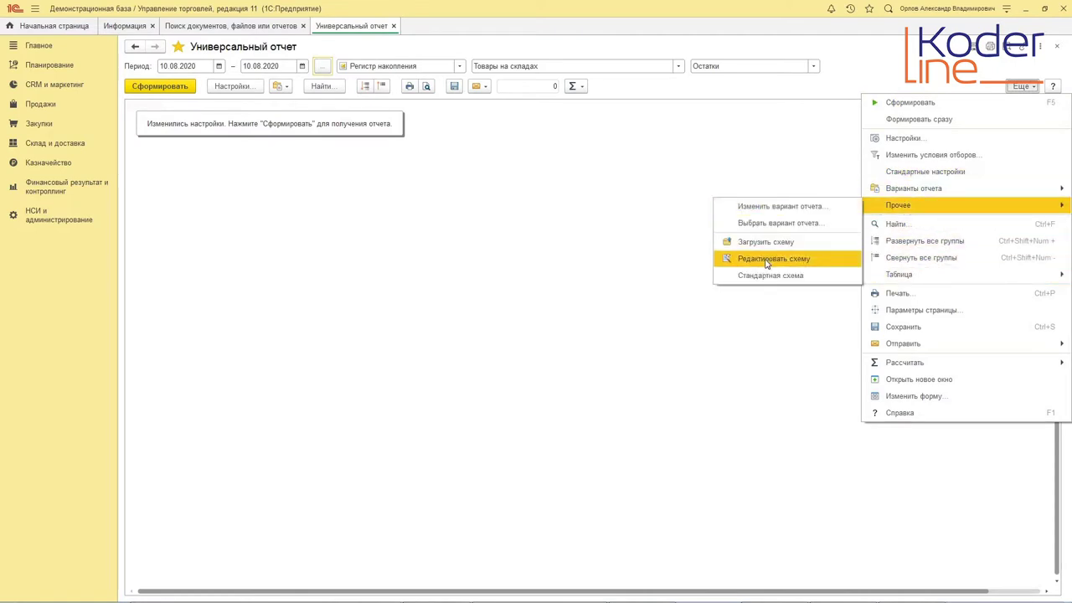
click(767, 261)
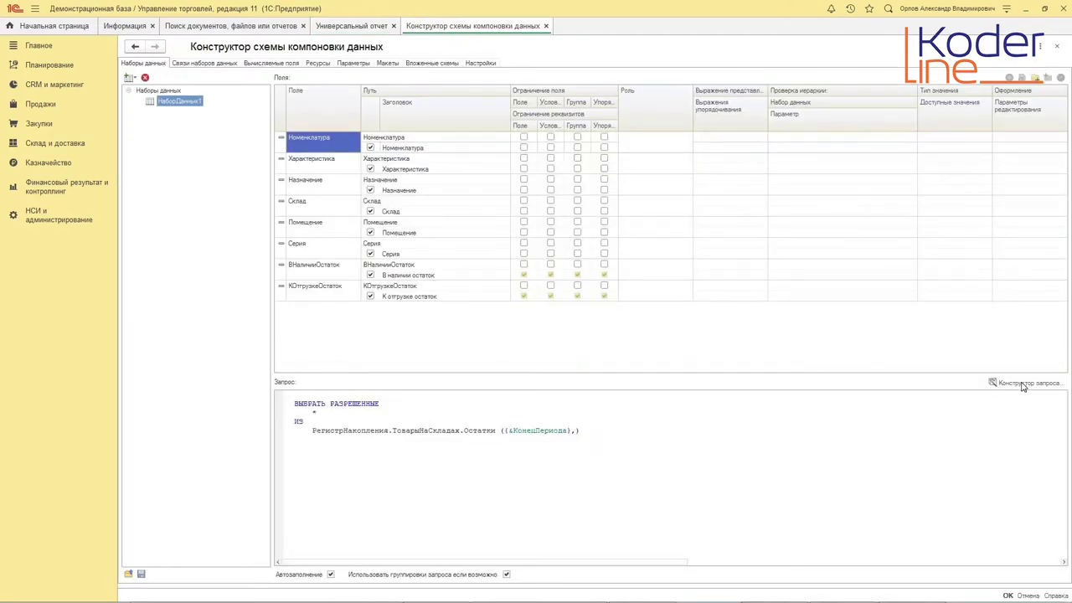
click(1023, 383)
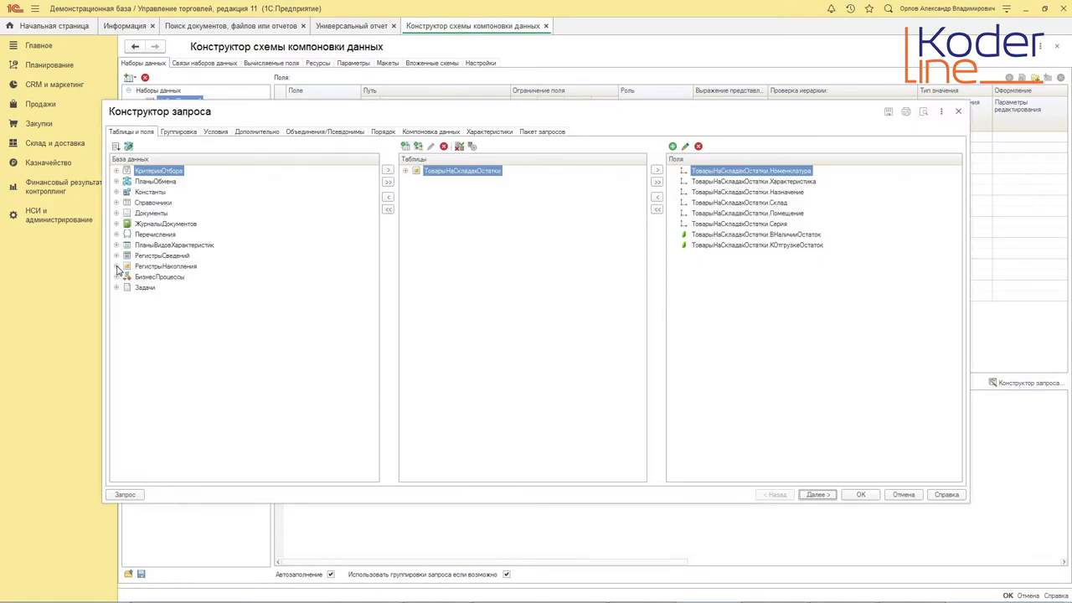
Add the information register table ШтрихкодыНоменклатуры to the query and include its Штрихкод field in the selected fields
click(116, 255)
click(210, 309)
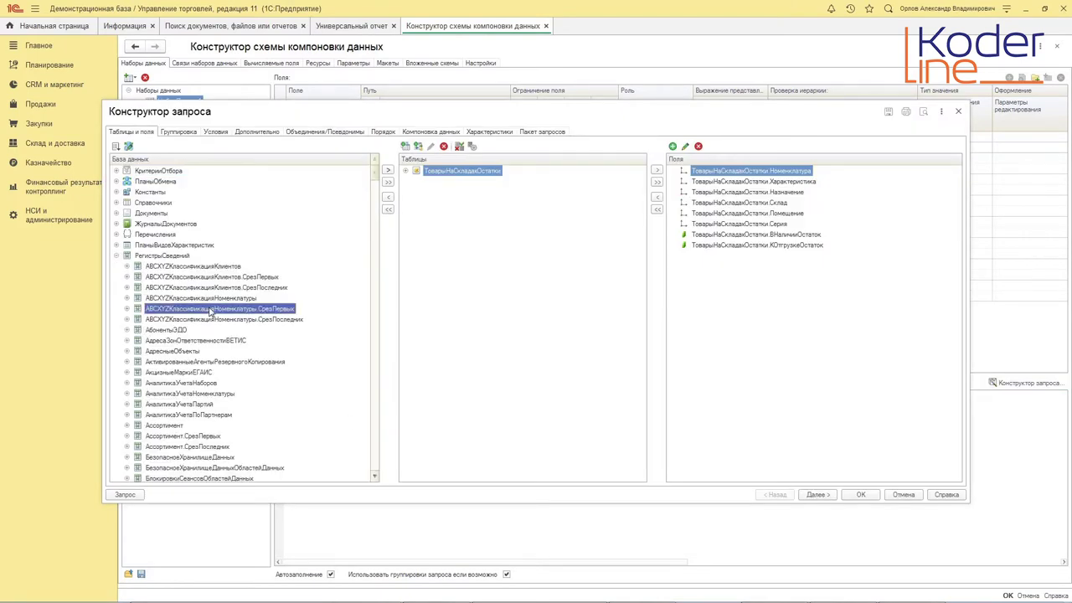
text(штри)
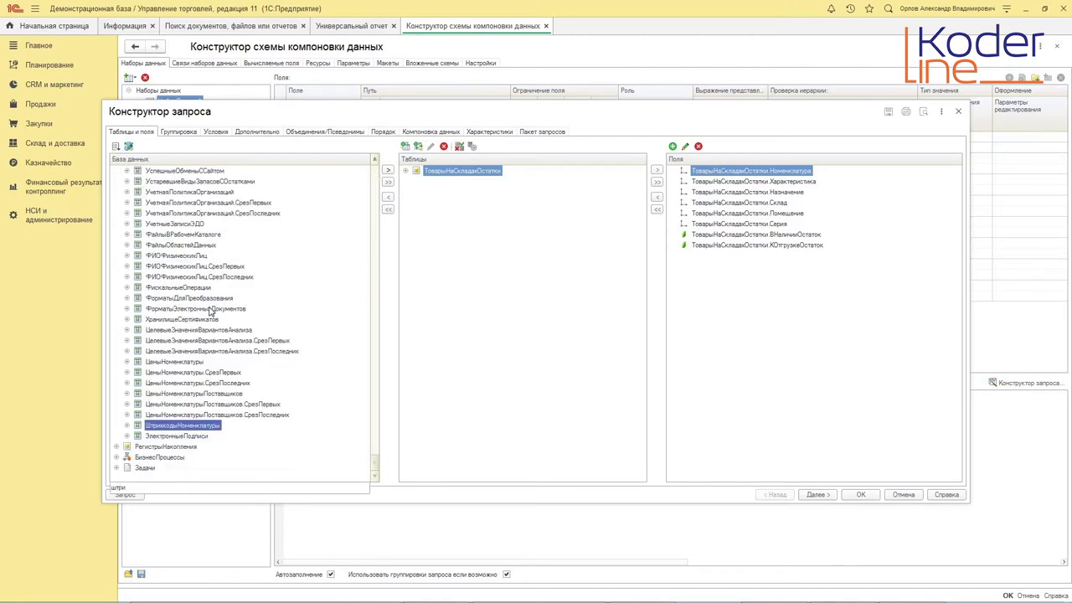
drag(194, 428, 564, 410)
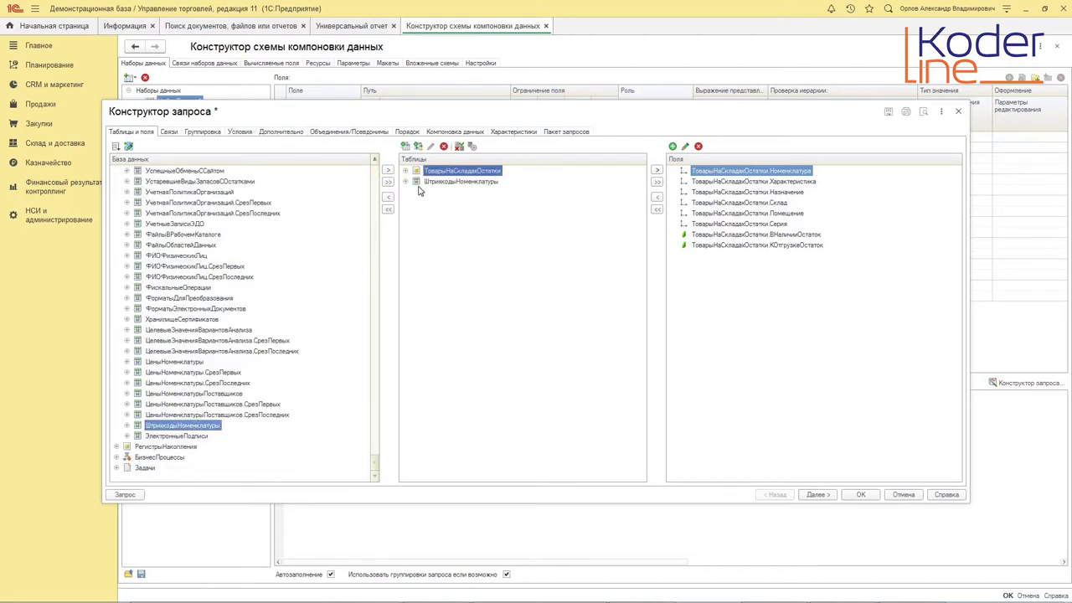
click(406, 181)
double_click(448, 192)
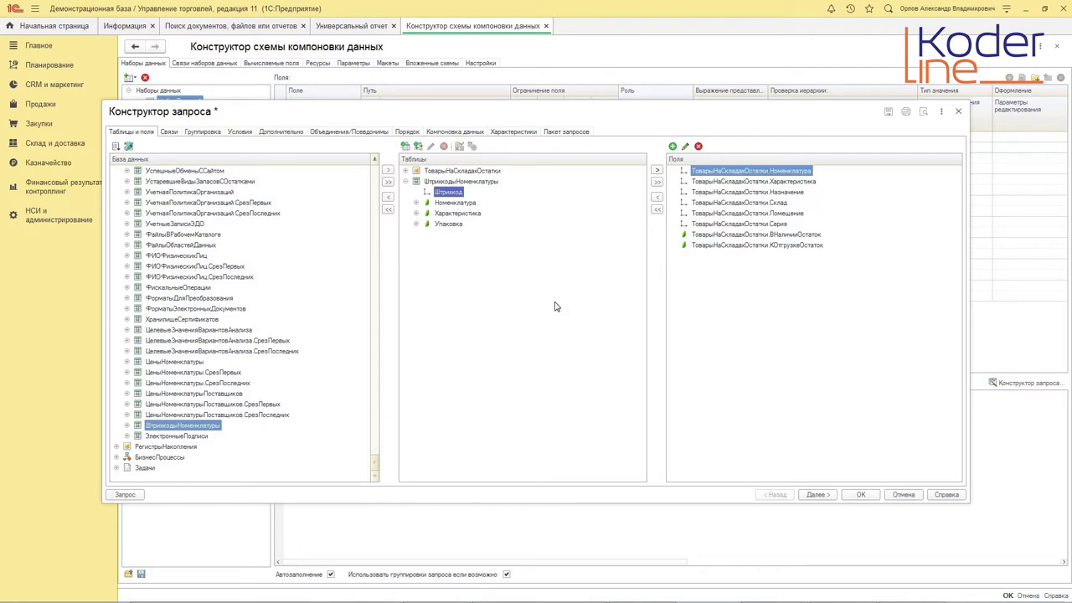
Add a link from ТоварыНаСкладахОстатки to ШтрихкодыНоменклатуры that keeps all records of the first table
click(169, 133)
click(115, 145)
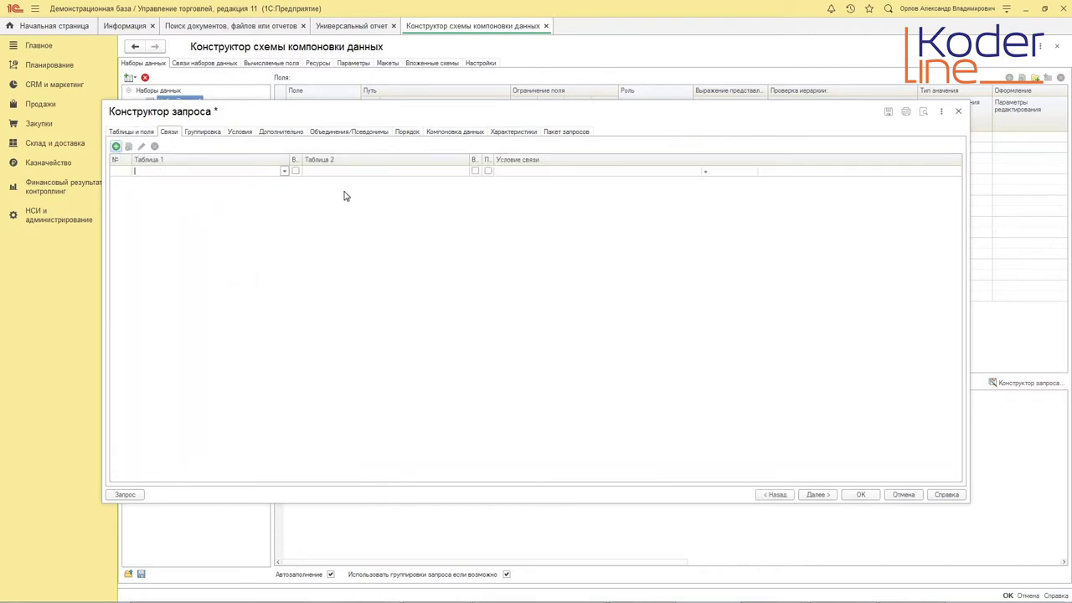
click(283, 171)
click(251, 175)
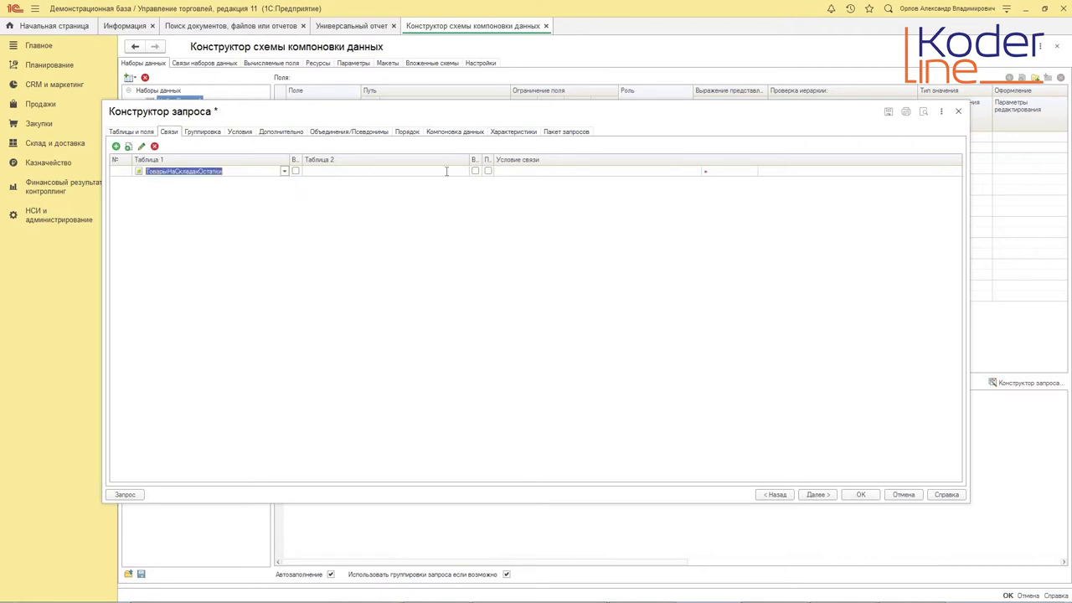
click(464, 171)
click(366, 182)
click(294, 170)
Set the link condition so that Номенклатура of the stock balances equals Номенклатура of the barcodes table
click(685, 172)
click(696, 170)
key(Return)
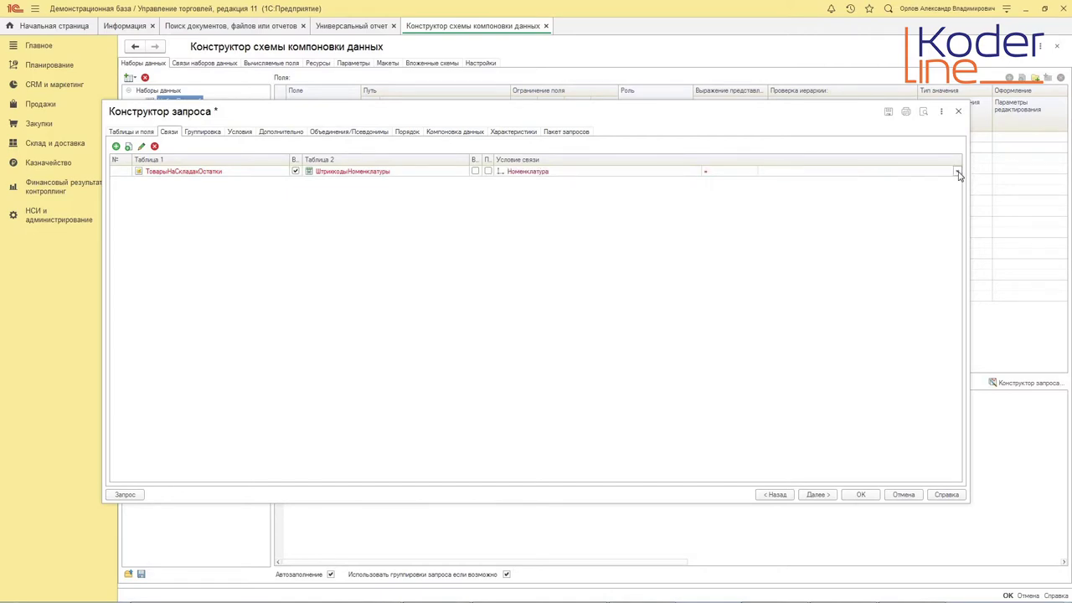
click(957, 171)
click(803, 191)
Copy the link and change the copy's condition to match Характеристика in both tables
click(128, 146)
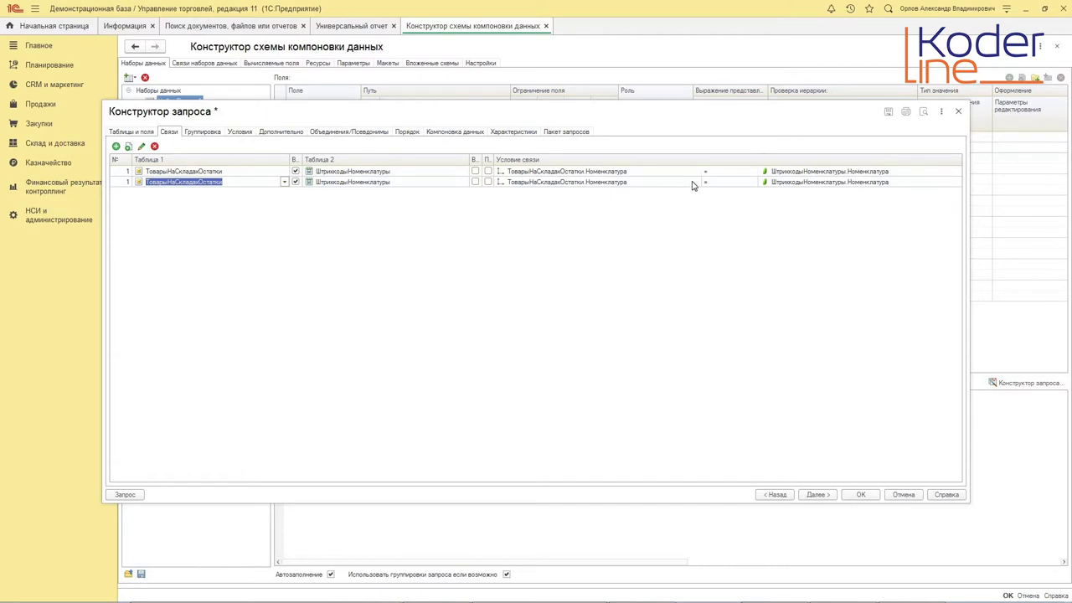
click(691, 183)
click(695, 181)
click(536, 202)
click(943, 184)
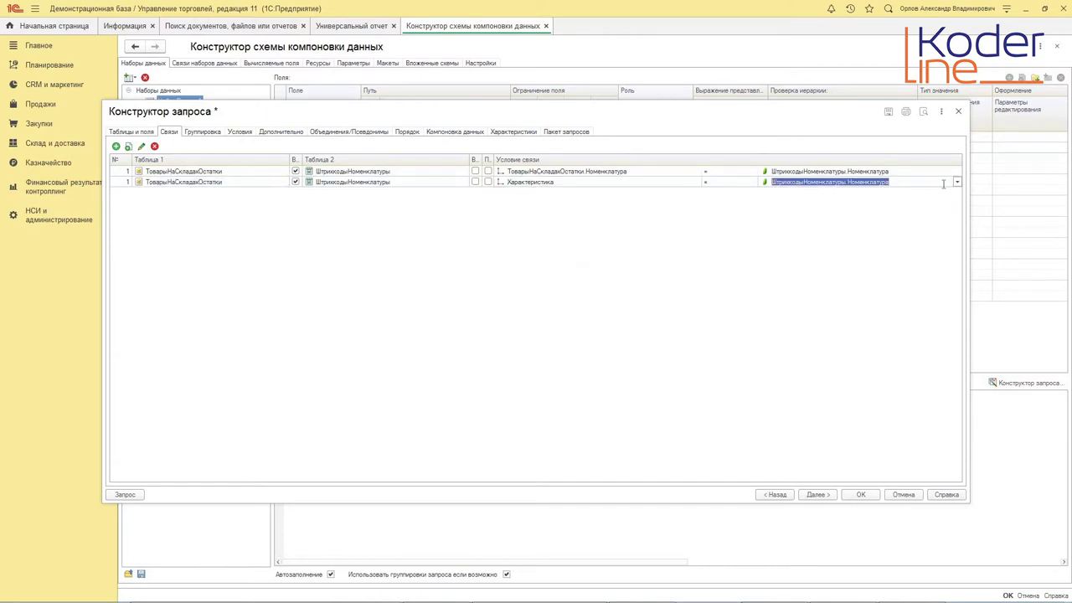
click(956, 182)
key(Return)
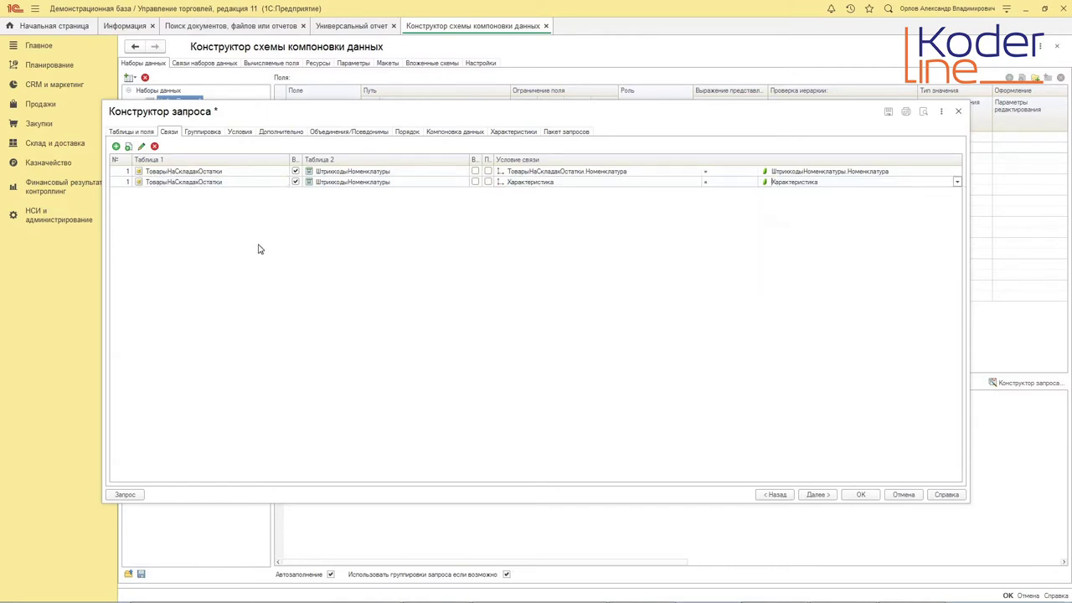
Copy the Характеристика link and set the copy's first-table field to Номенклатура.ЕдиницаИзмерения
click(128, 147)
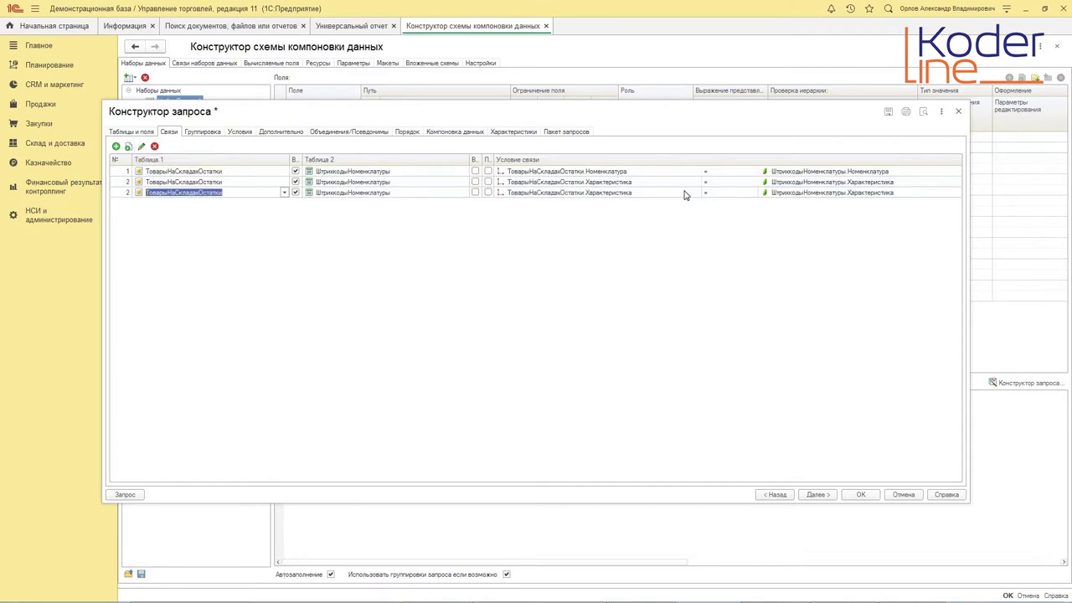
click(687, 193)
click(696, 193)
click(503, 202)
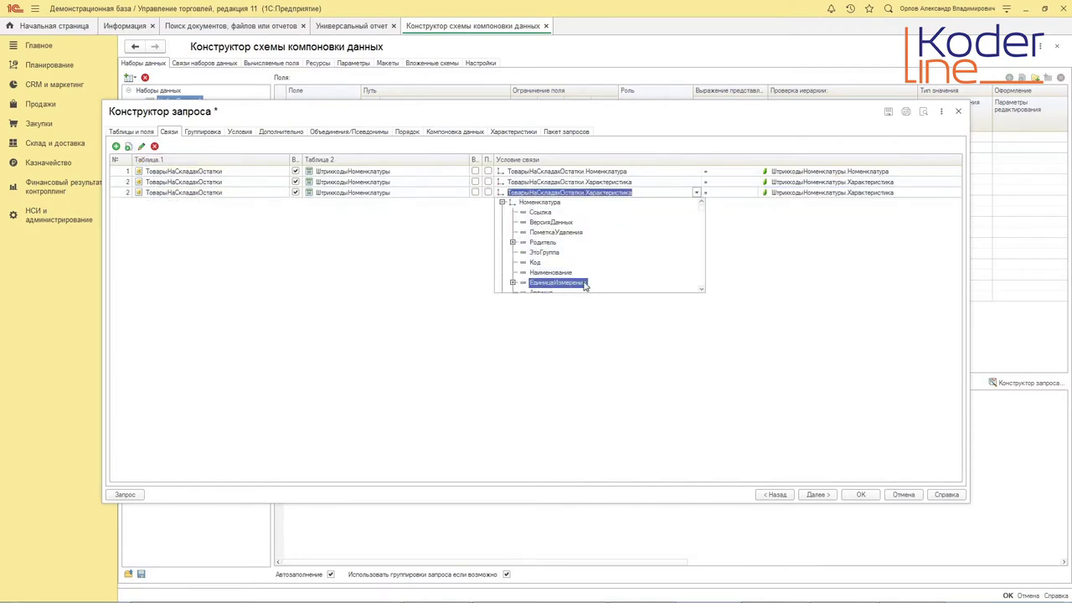
click(573, 283)
Set the third link's second-table field to Упаковка.ЕдиницаИзмерения and apply the query to the data set
click(918, 193)
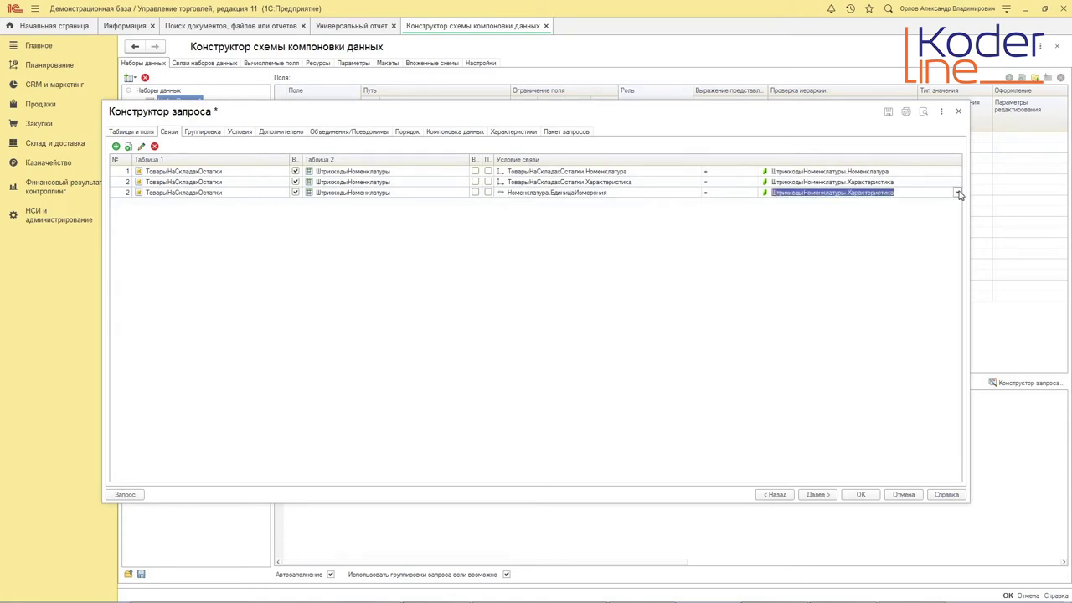
click(956, 193)
click(796, 232)
click(767, 232)
scroll(811, 245, down, 5)
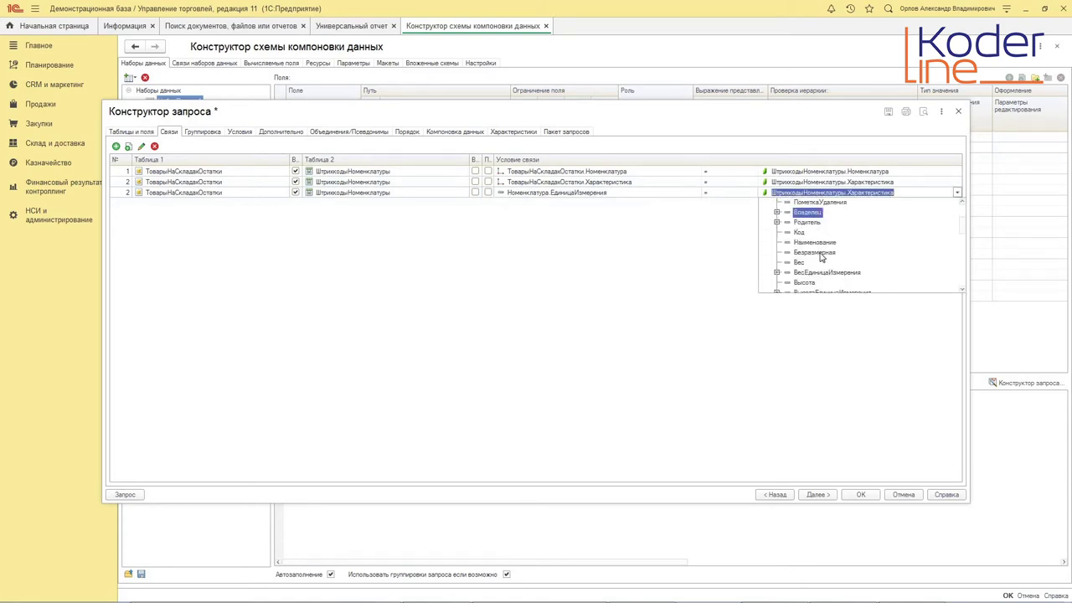
click(848, 263)
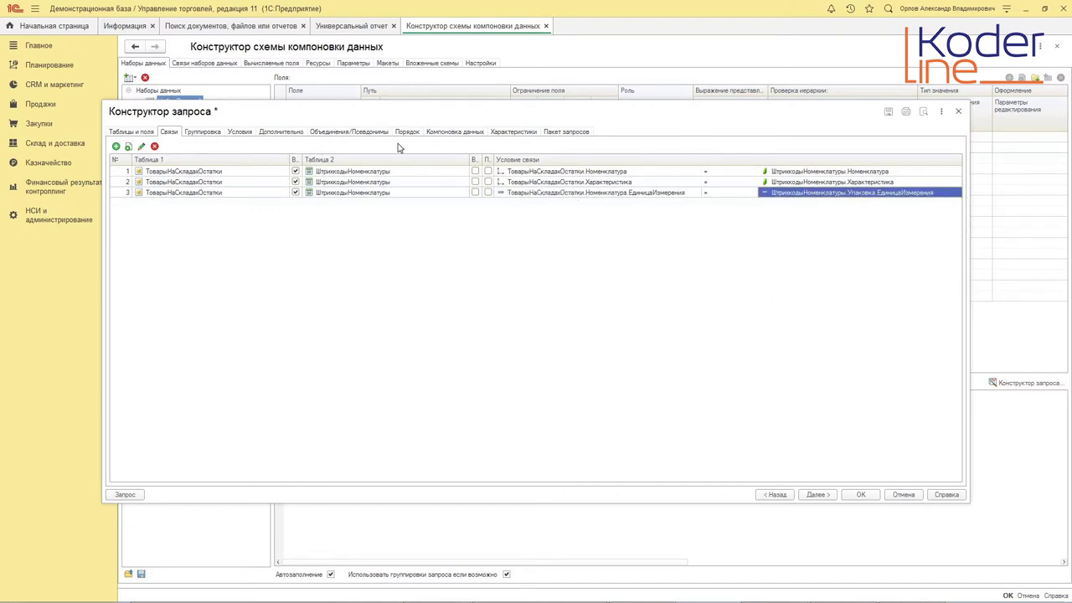
click(859, 494)
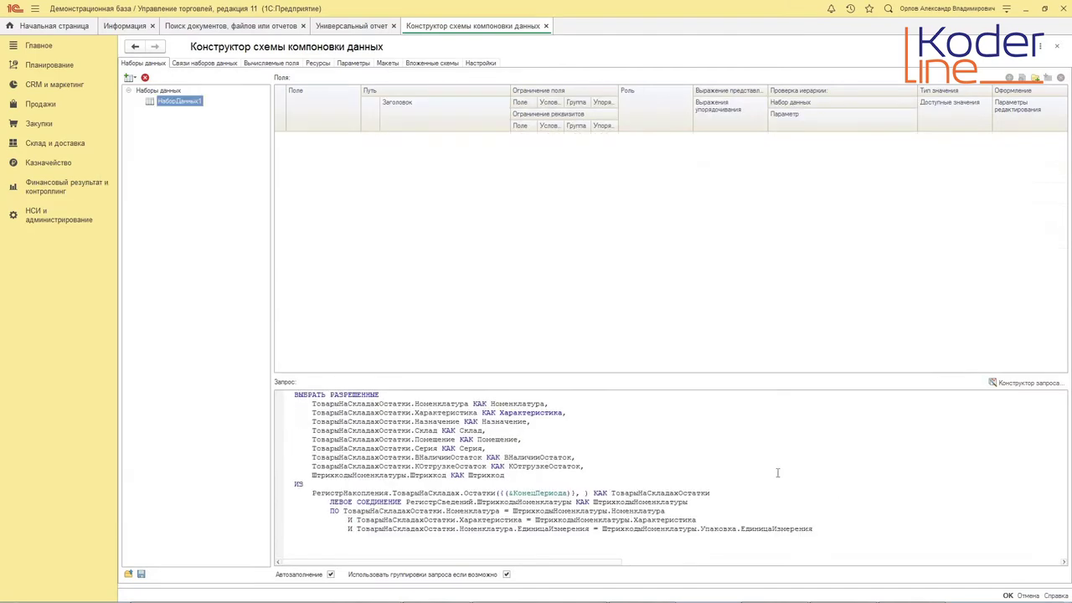
In the schema settings, rename the presentation of the Основной variant to "Остатки со штрих-кодом"
click(479, 64)
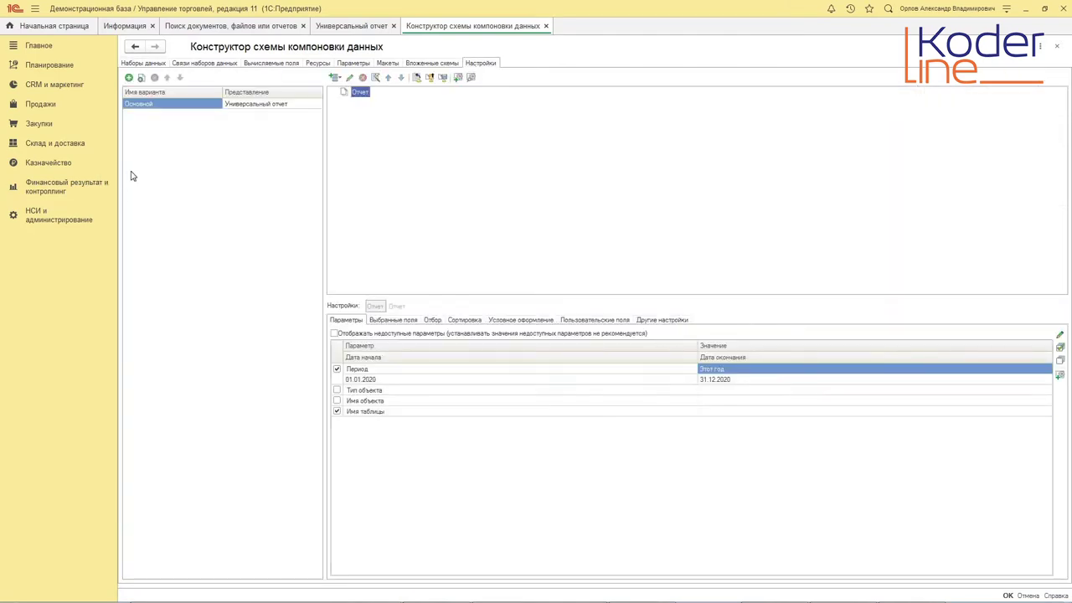
double_click(262, 107)
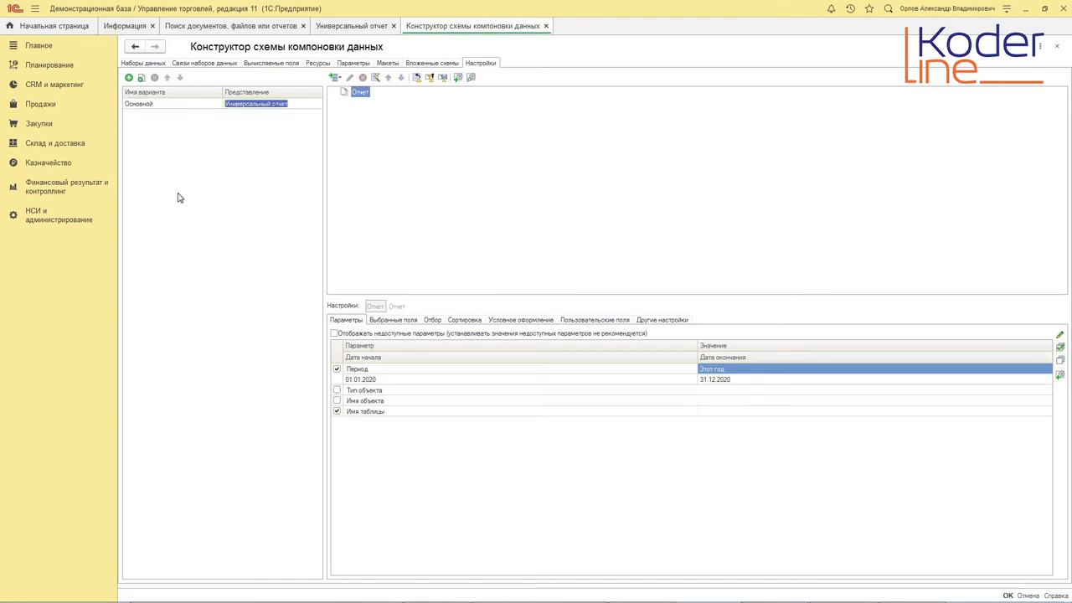
text(Остатки со штрих-кодом)
key(Return)
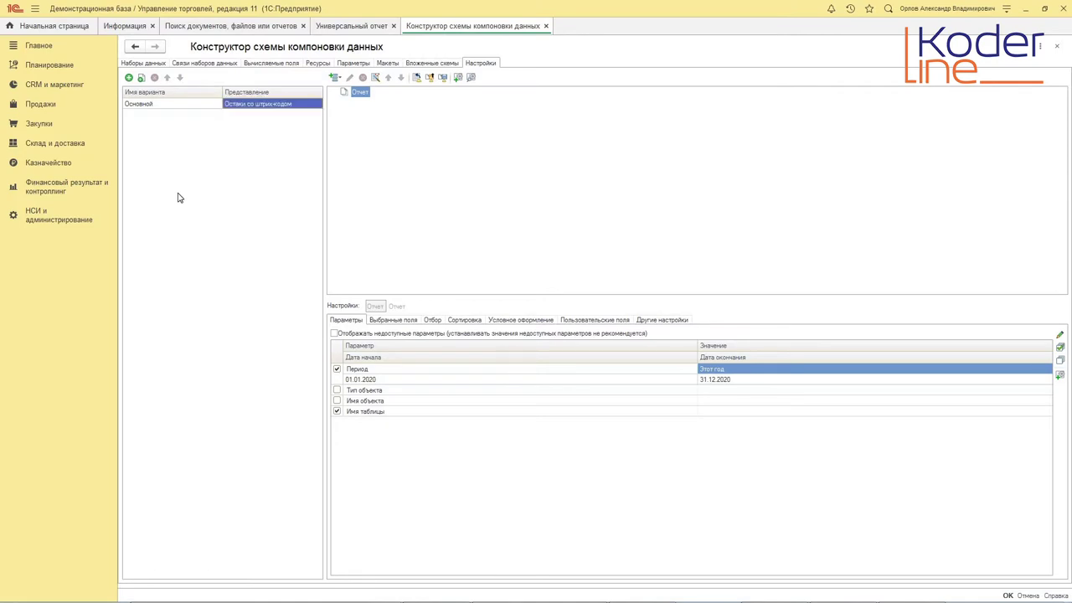
click(235, 105)
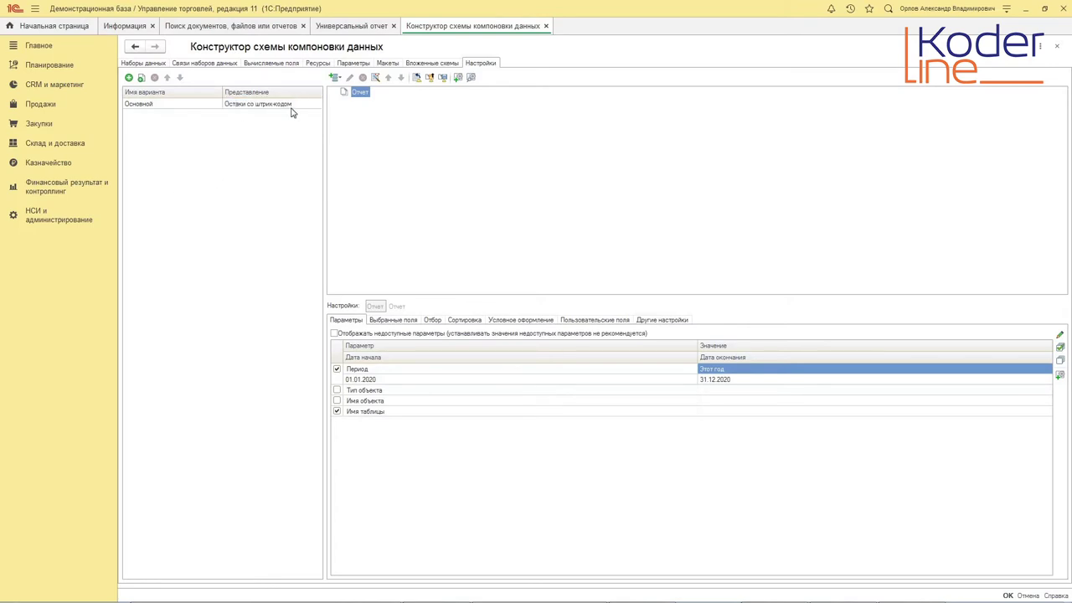
key(Return)
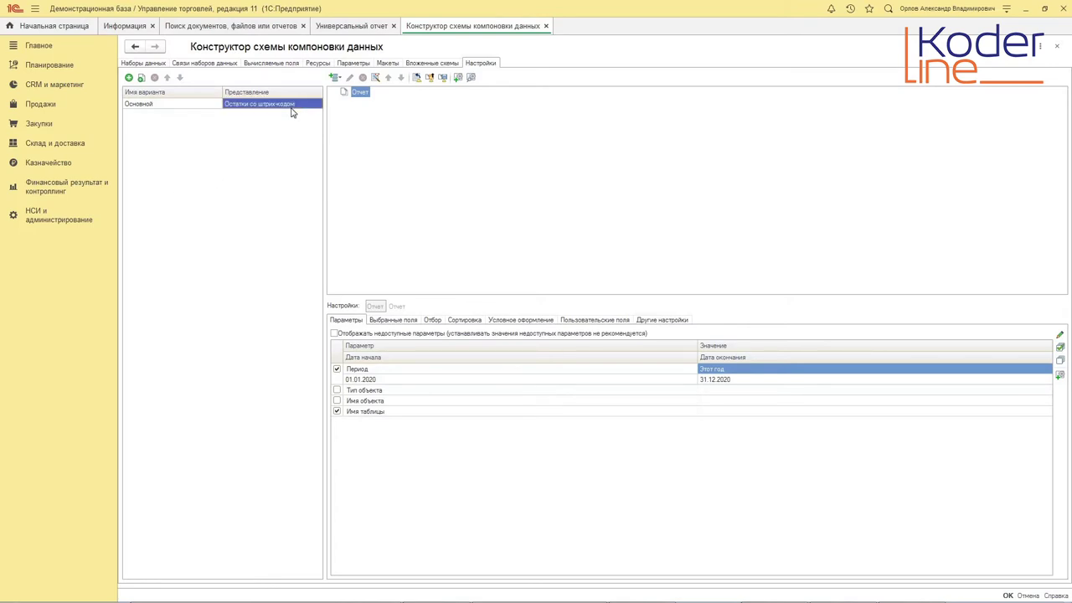
Add a grouping by Номенклатура without hierarchy to the report structure
right_click(361, 95)
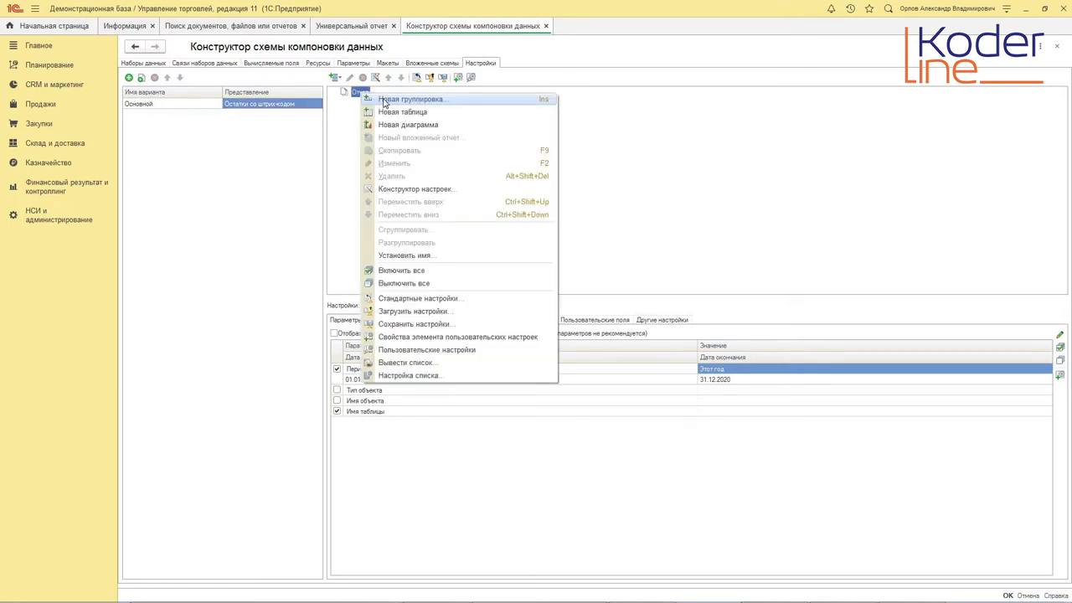
click(410, 99)
click(591, 306)
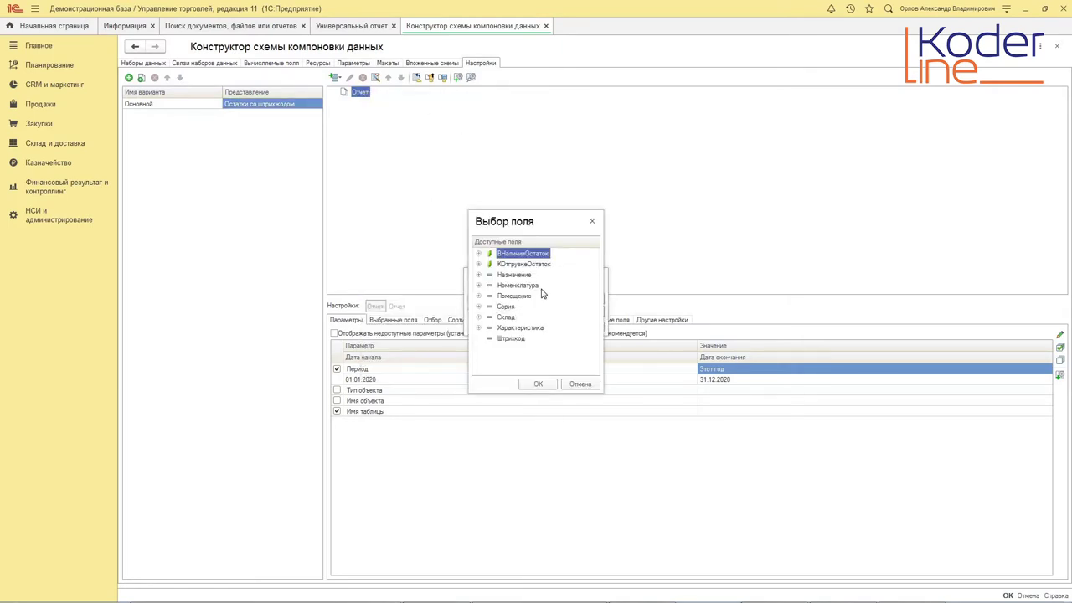
double_click(519, 288)
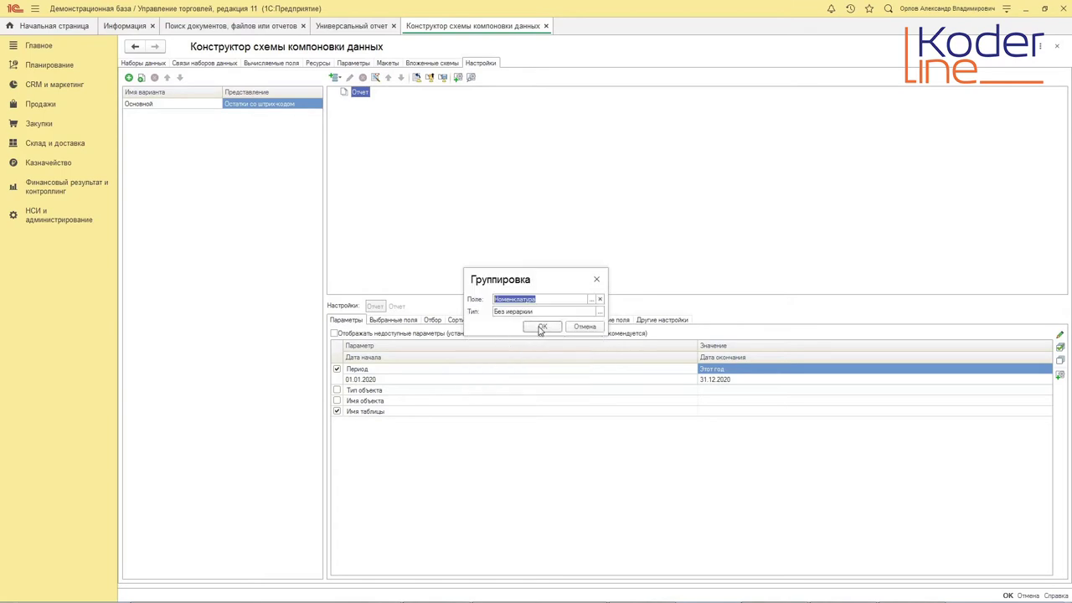
click(541, 329)
Add a Склад grouping without hierarchy directly under Отчет, as the parent of the Номенклатура grouping
click(360, 92)
right_click(360, 93)
click(395, 96)
click(590, 299)
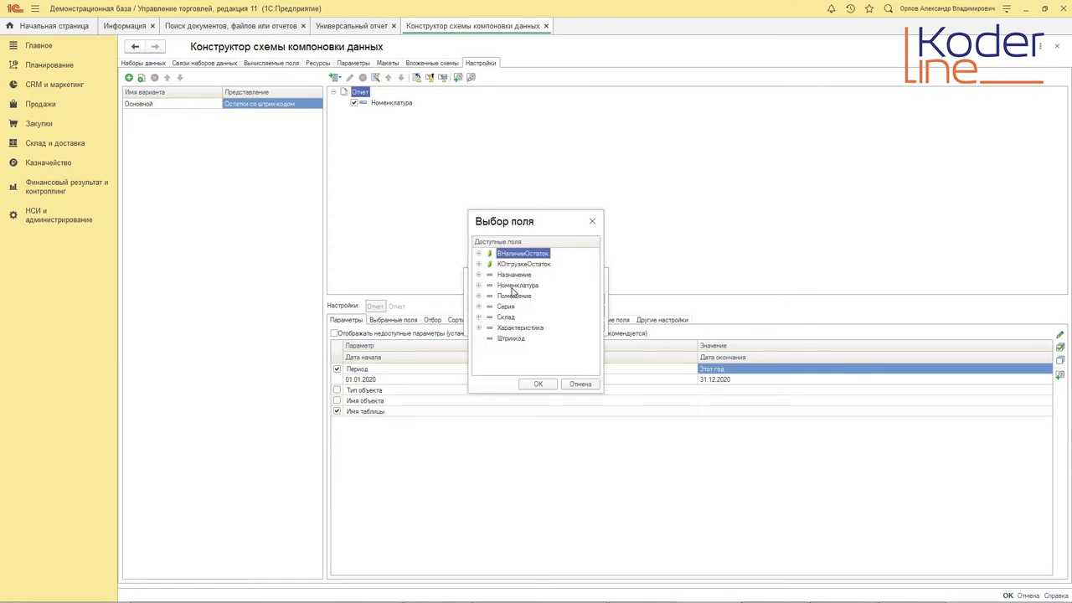
double_click(506, 318)
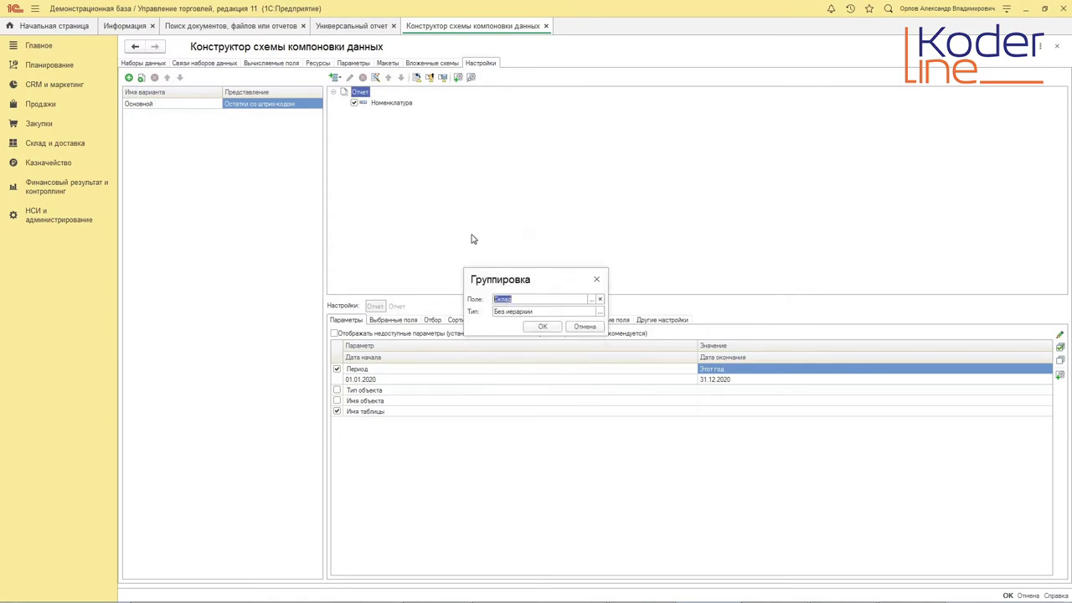
click(542, 326)
Add Помещение as a second grouping field of the Склад grouping
mouse_move(395, 104)
mouse_down()
mouse_move(395, 116)
mouse_move(389, 105)
mouse_up()
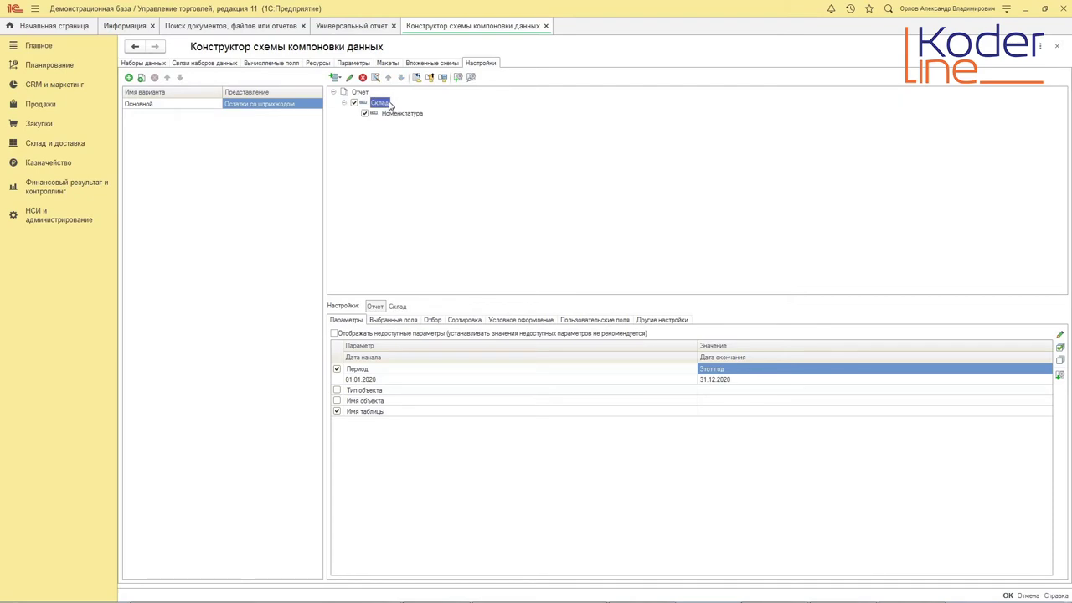
click(398, 307)
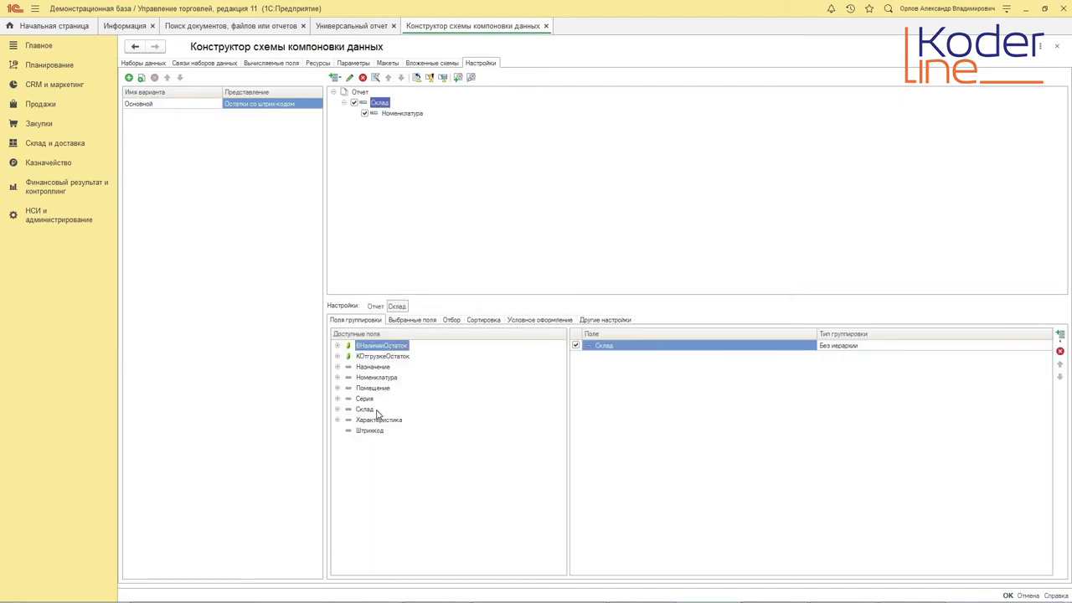
drag(374, 390, 575, 392)
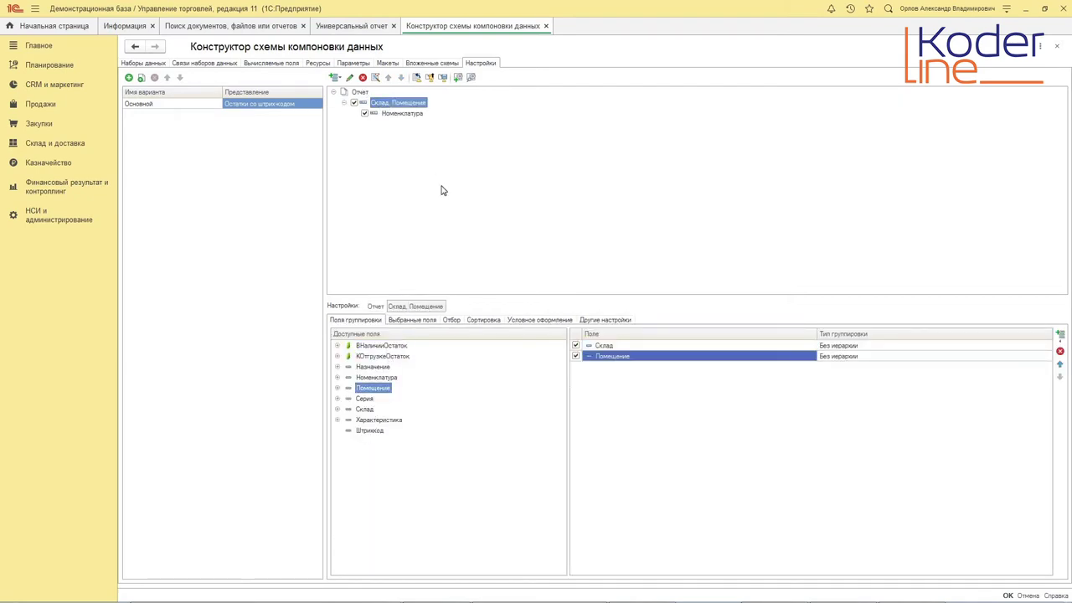
Add Характеристика and Штрихкод to the grouping fields of the Номенклатура grouping
click(403, 114)
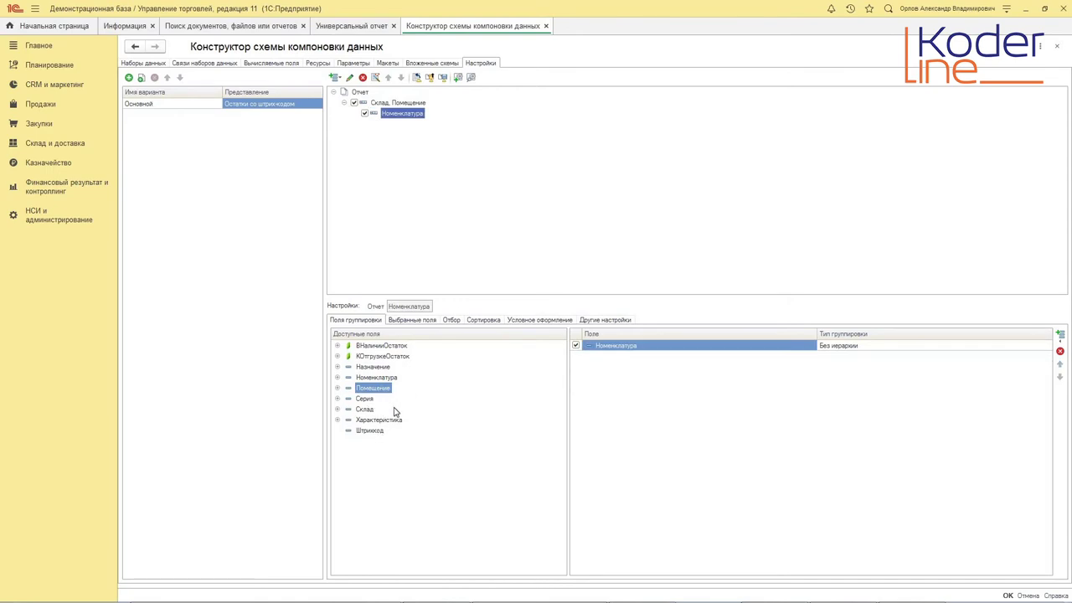
drag(375, 377, 623, 385)
click(635, 362)
click(802, 356)
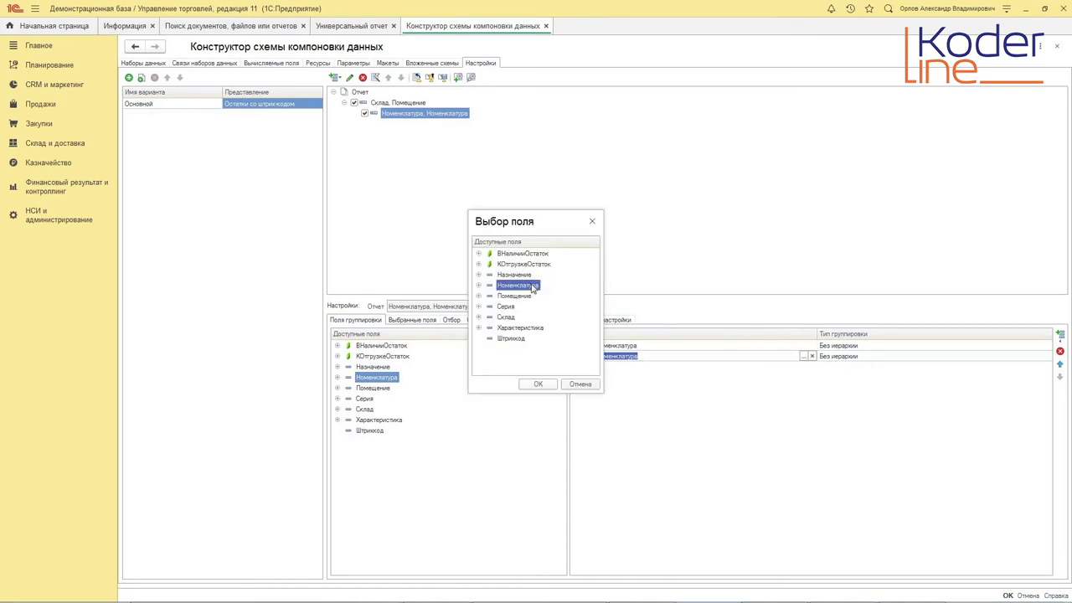
double_click(512, 328)
drag(369, 430, 666, 438)
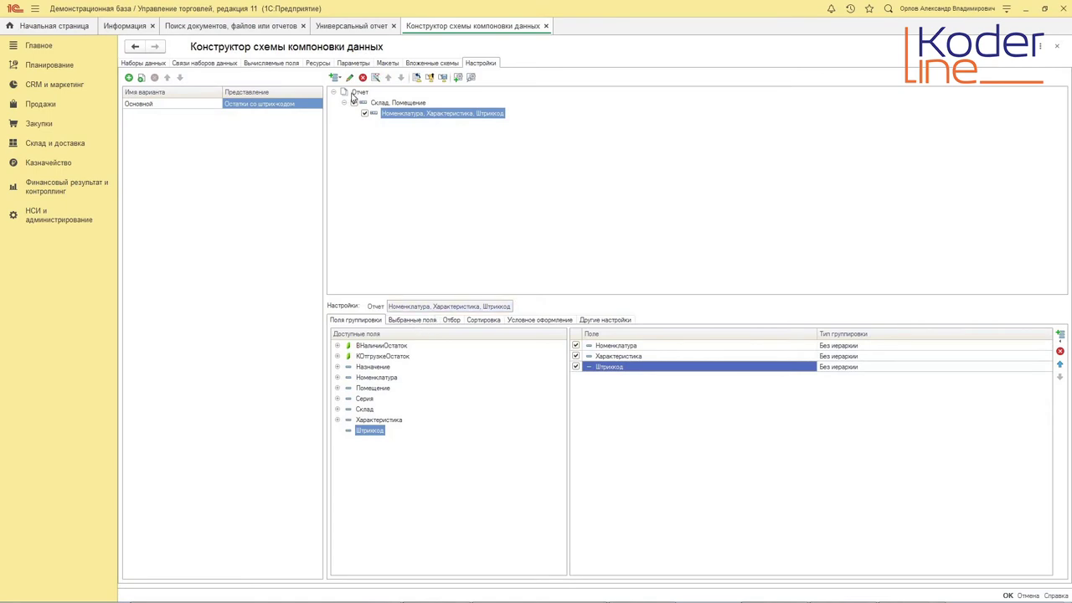
Add ВНаличииОстаток to the selected fields of the whole report and generate the report with the applied schema
click(387, 321)
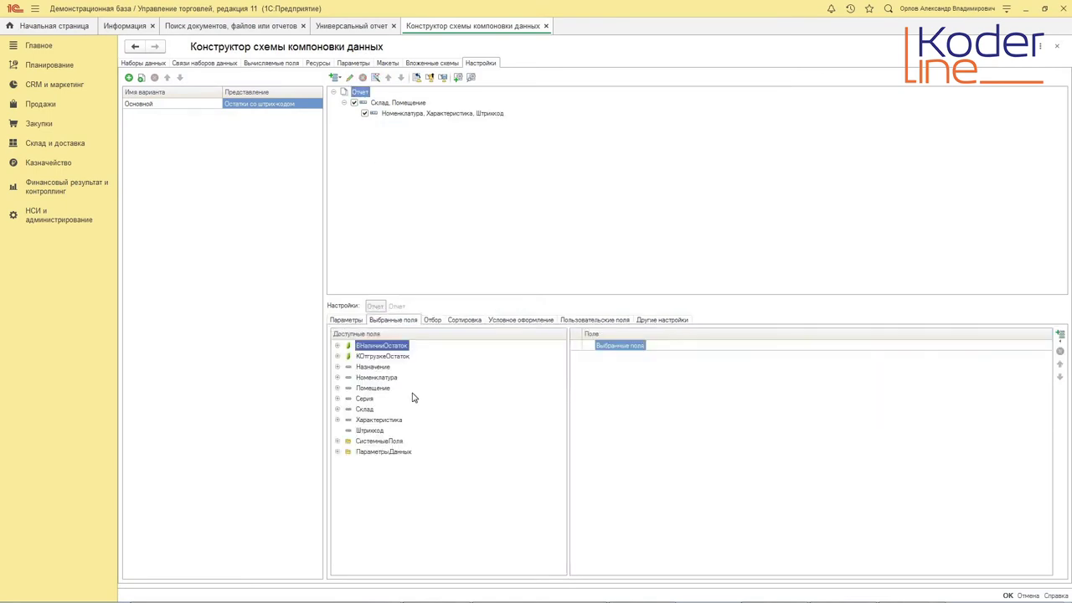
drag(385, 348, 682, 411)
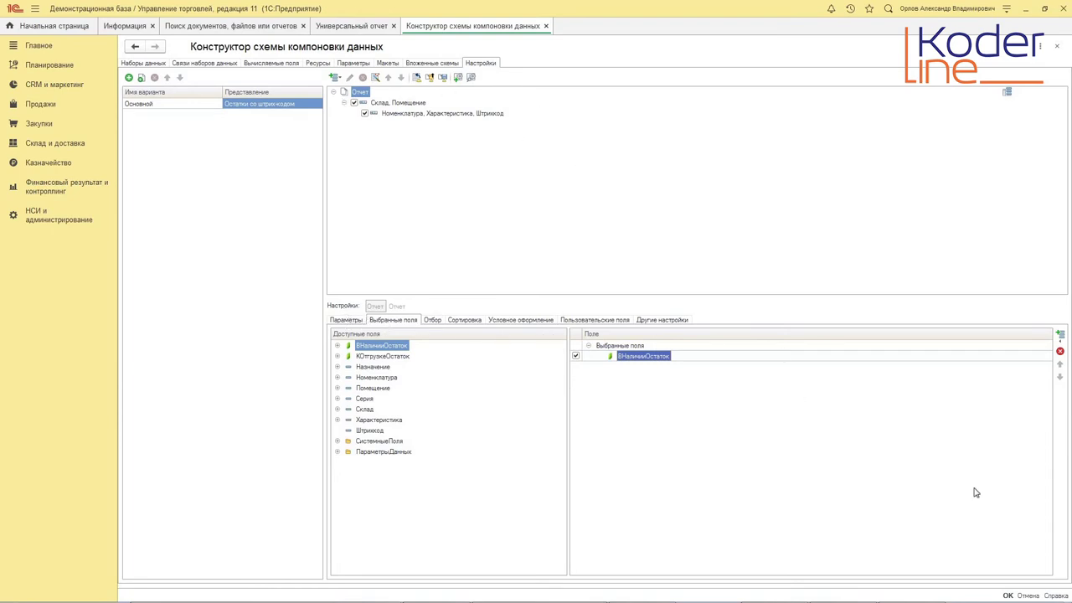
click(1007, 595)
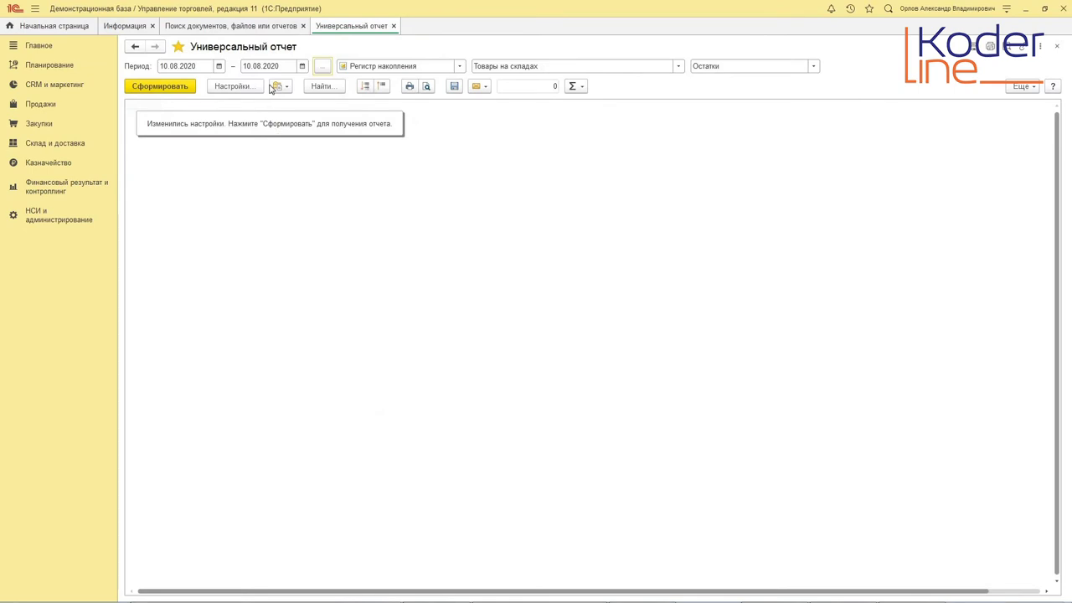
click(156, 85)
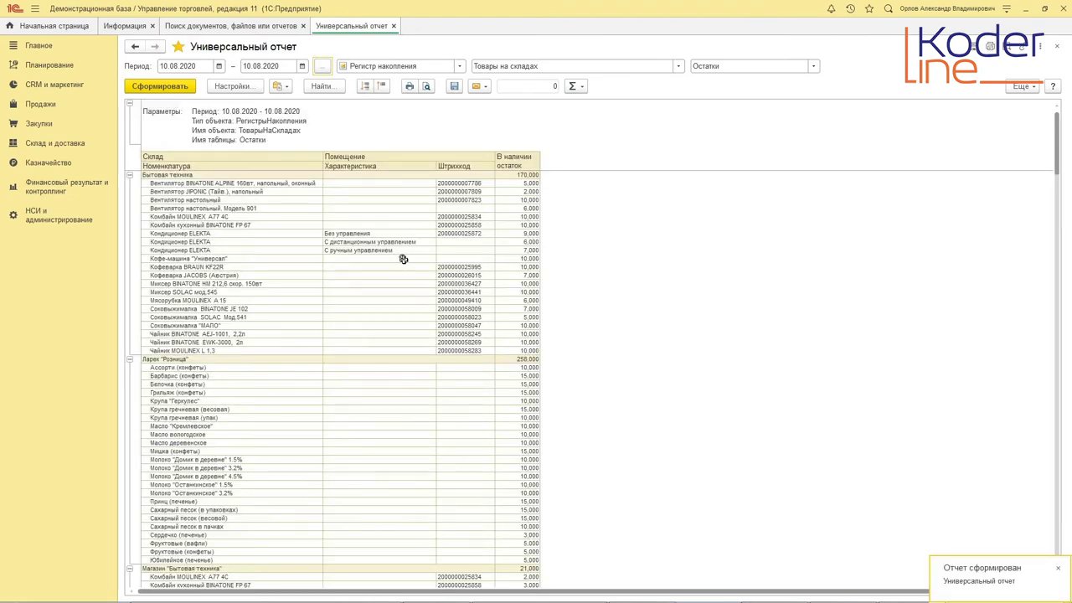
Examine the barcodes and in-stock balances by warehouse throughout the generated report, down to the Итого row
scroll(423, 249, down, 1)
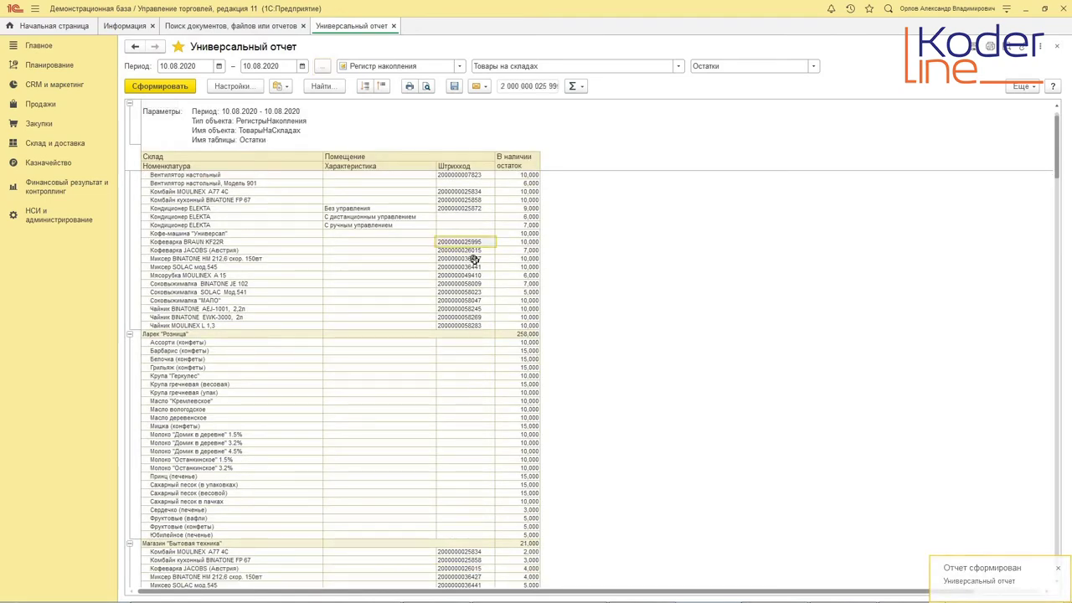
scroll(478, 266, down, 11)
click(458, 278)
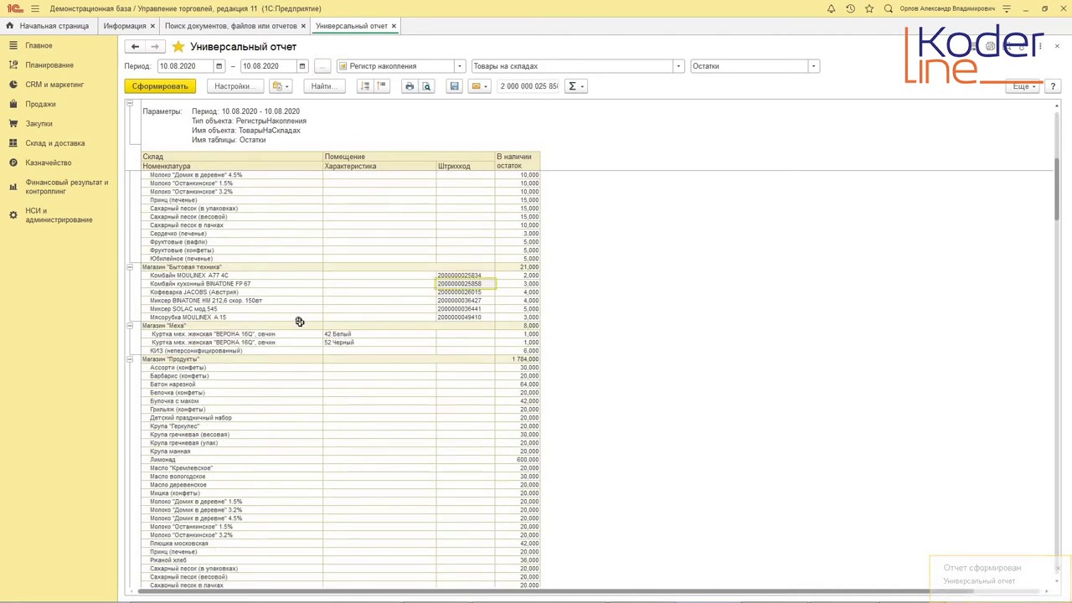
scroll(299, 319, down, 19)
scroll(327, 316, down, 20)
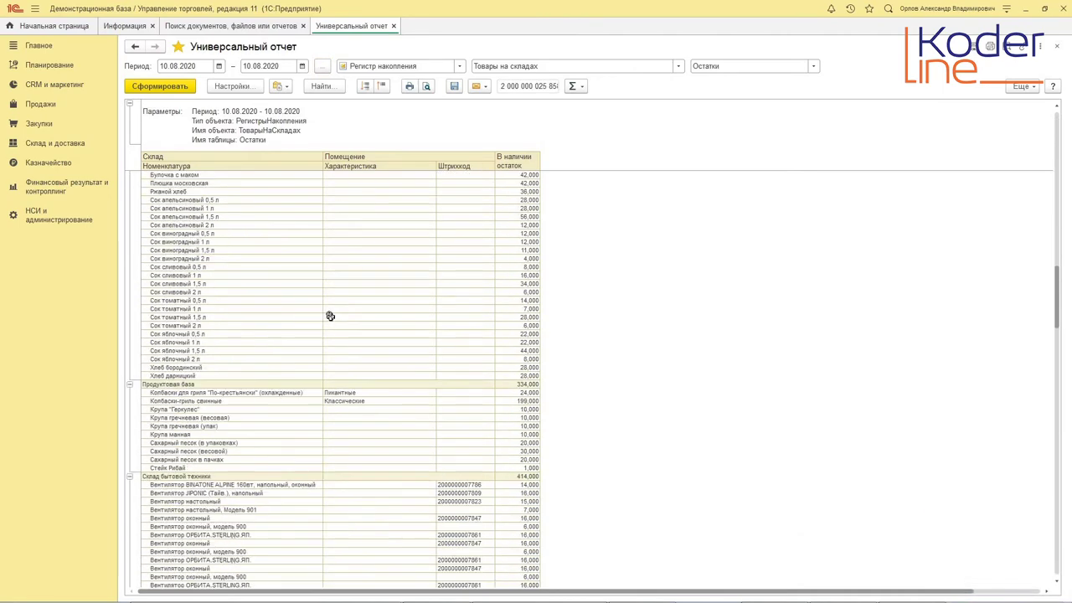
scroll(421, 362, down, 6)
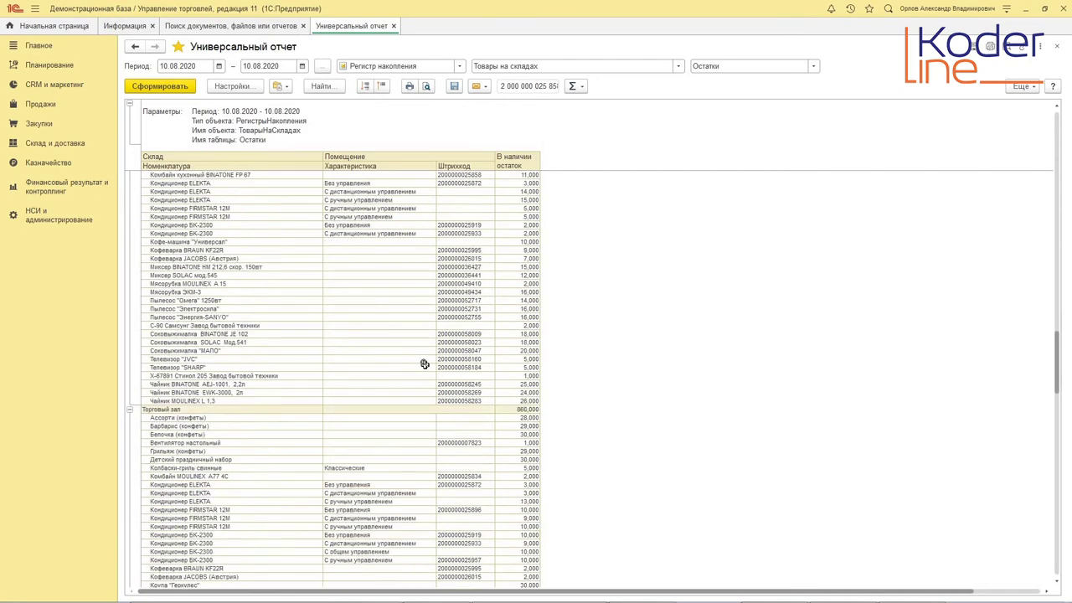
click(459, 325)
key(ctrl+End)
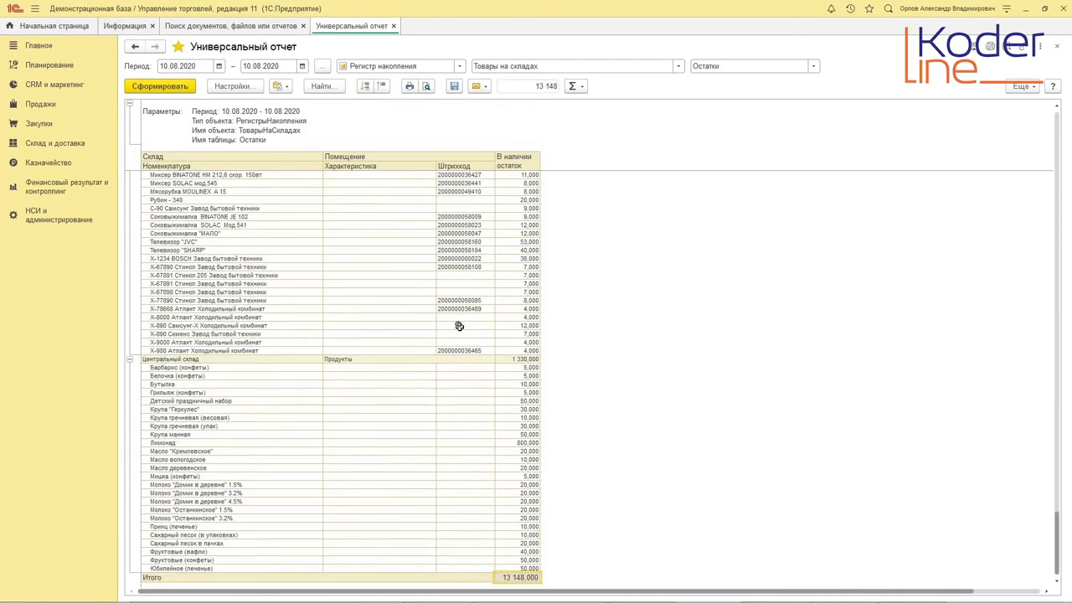
scroll(411, 295, up, 2)
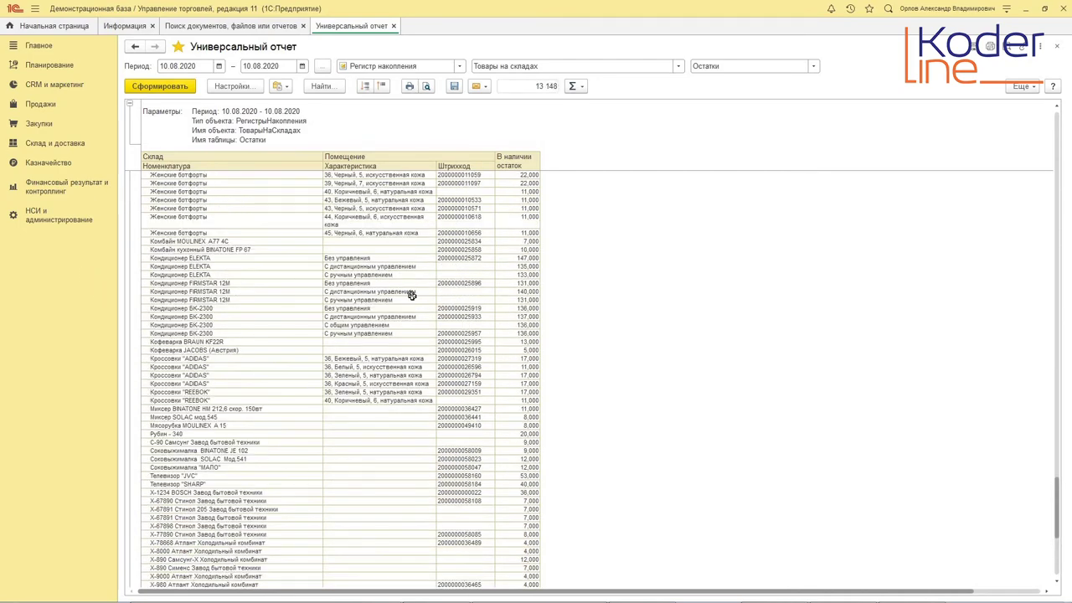
scroll(411, 295, up, 7)
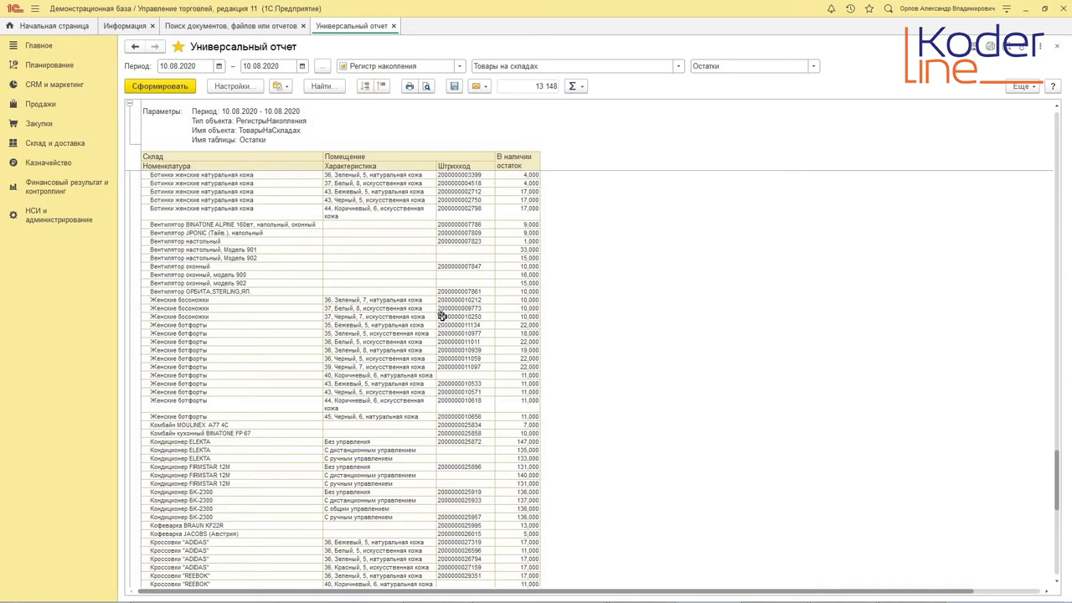
Start saving the report as a new variant named "Остатки со штрих-кодами"
click(1025, 89)
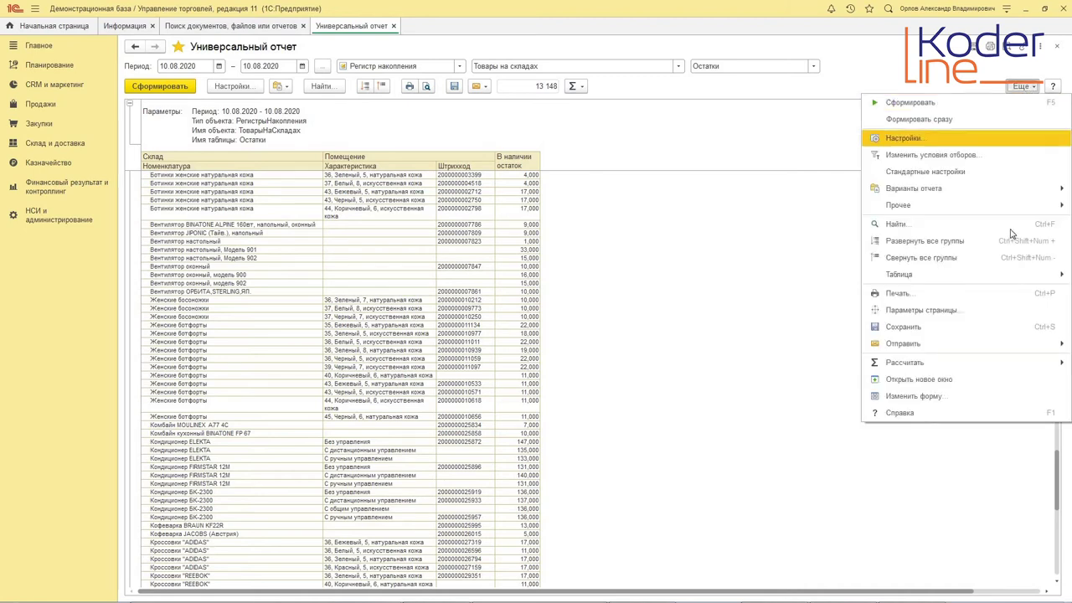
mouse_move(946, 189)
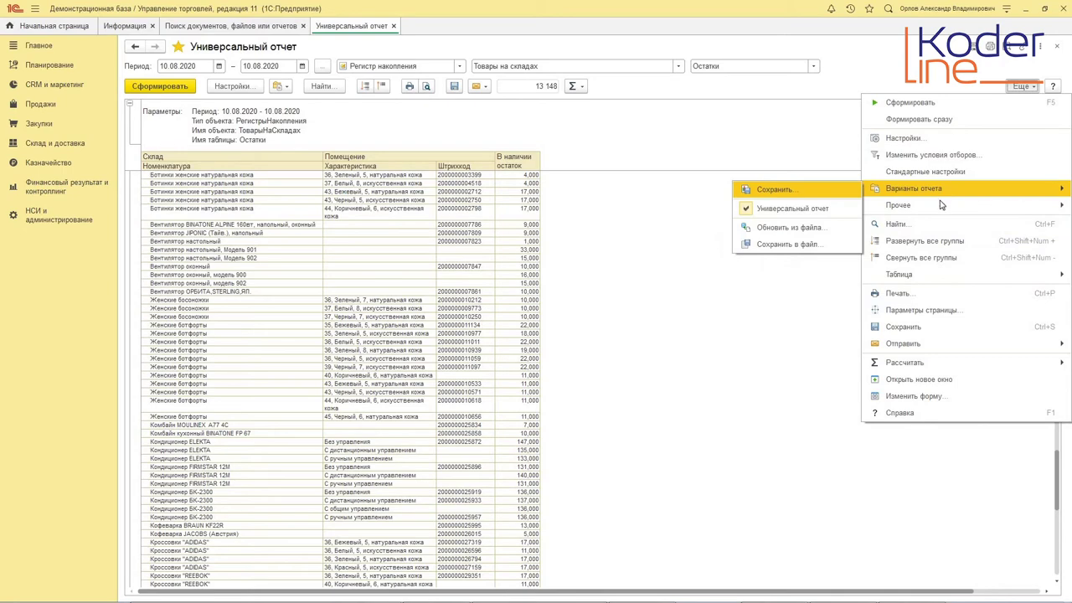
click(799, 191)
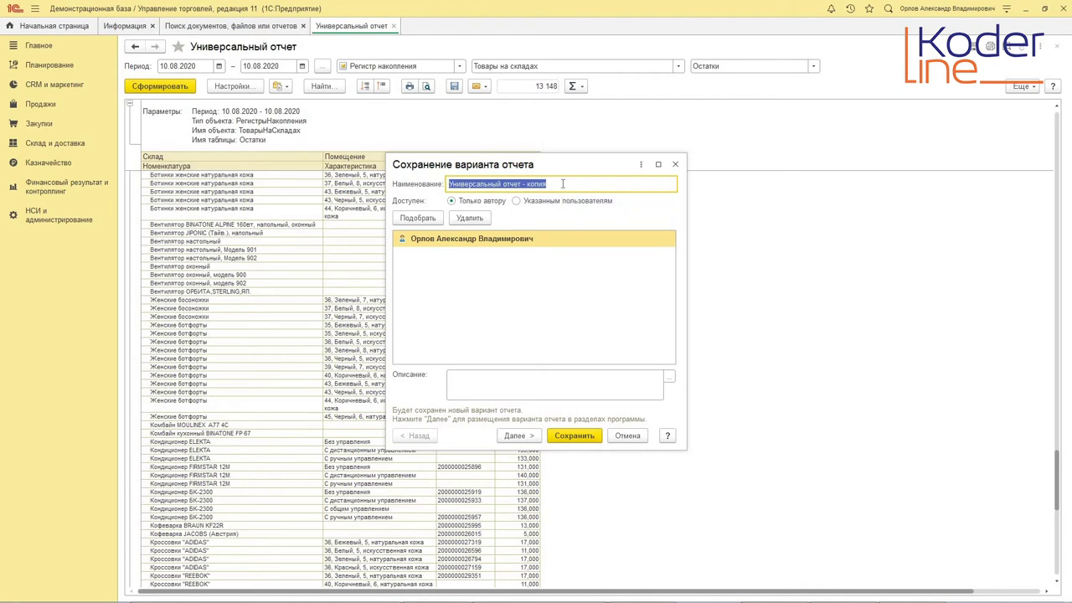
text(Остатки со штрих-кодами)
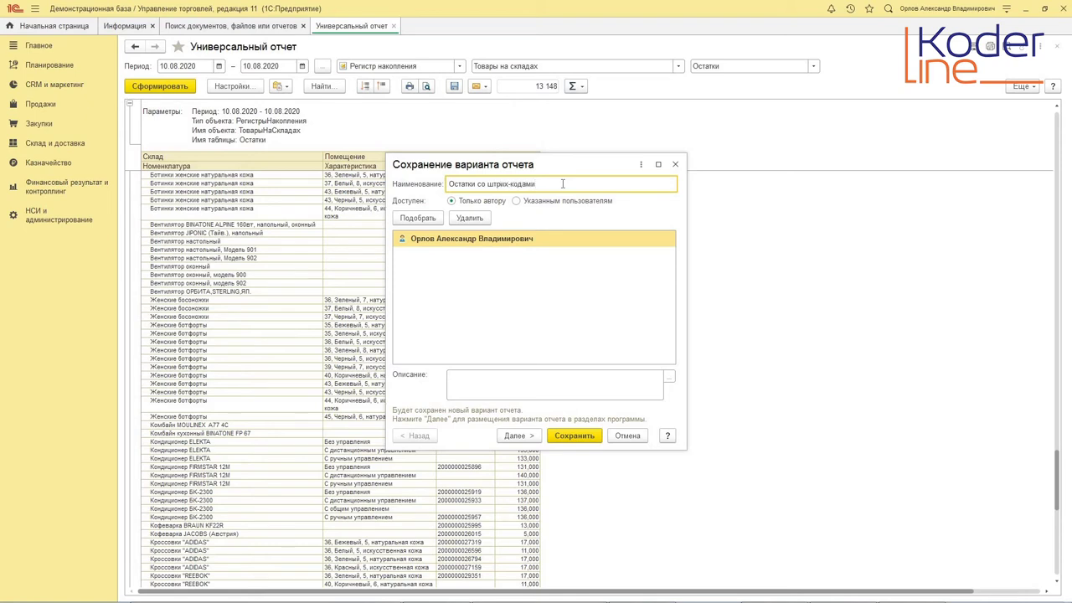
Find another user by part of the full name and add them to the variant's selected users
click(411, 220)
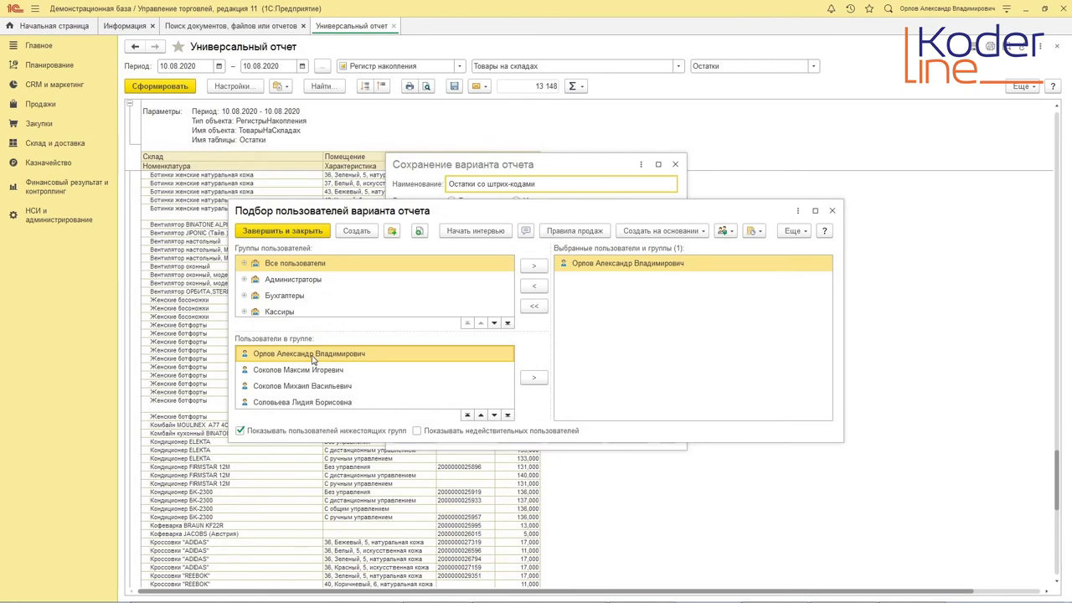
text(корол)
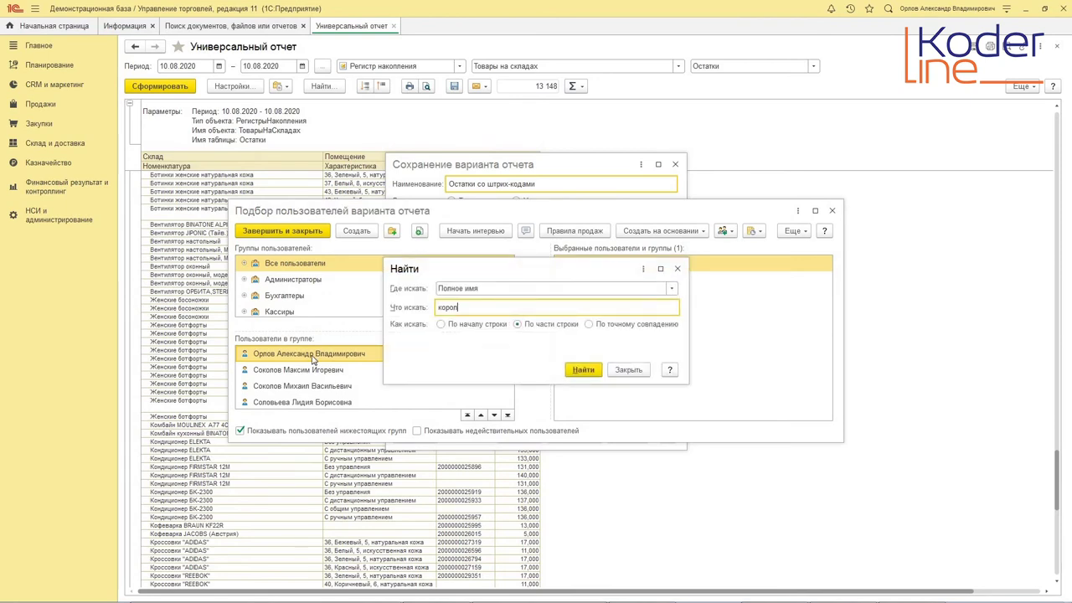
click(585, 373)
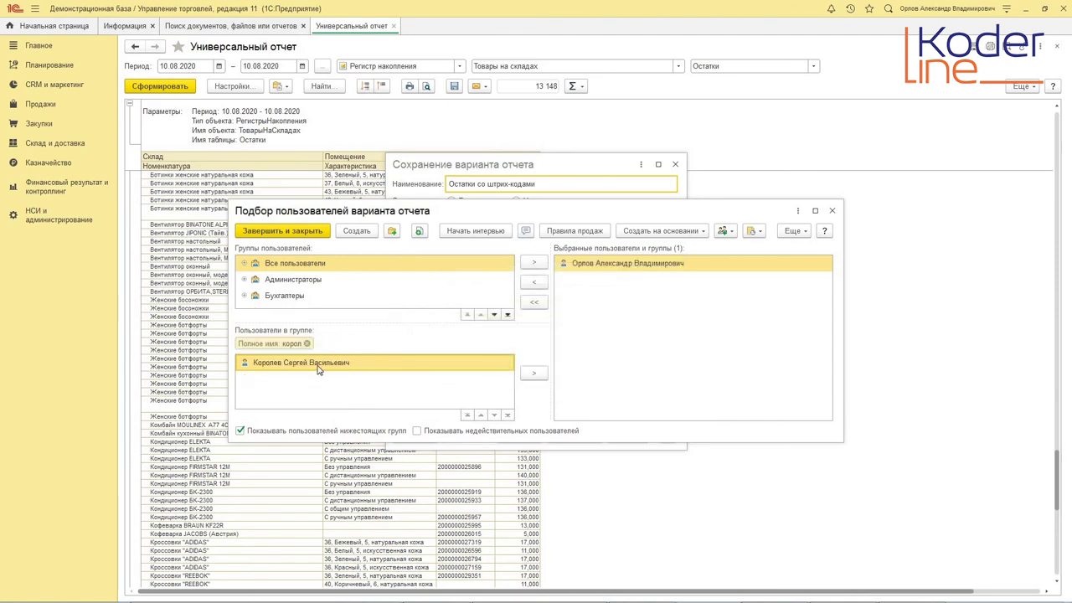
double_click(318, 363)
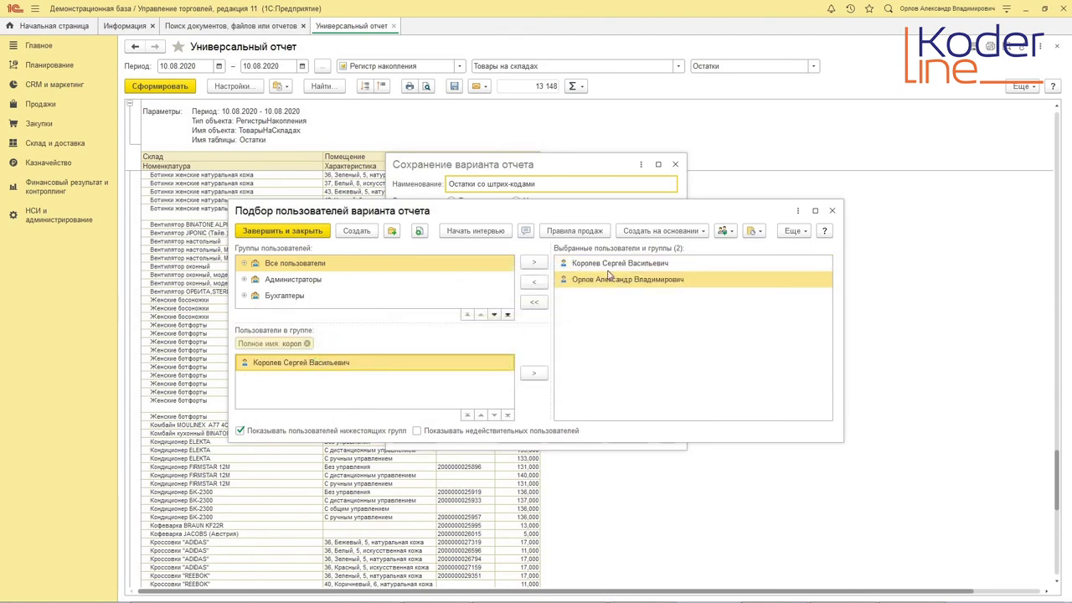
click(283, 231)
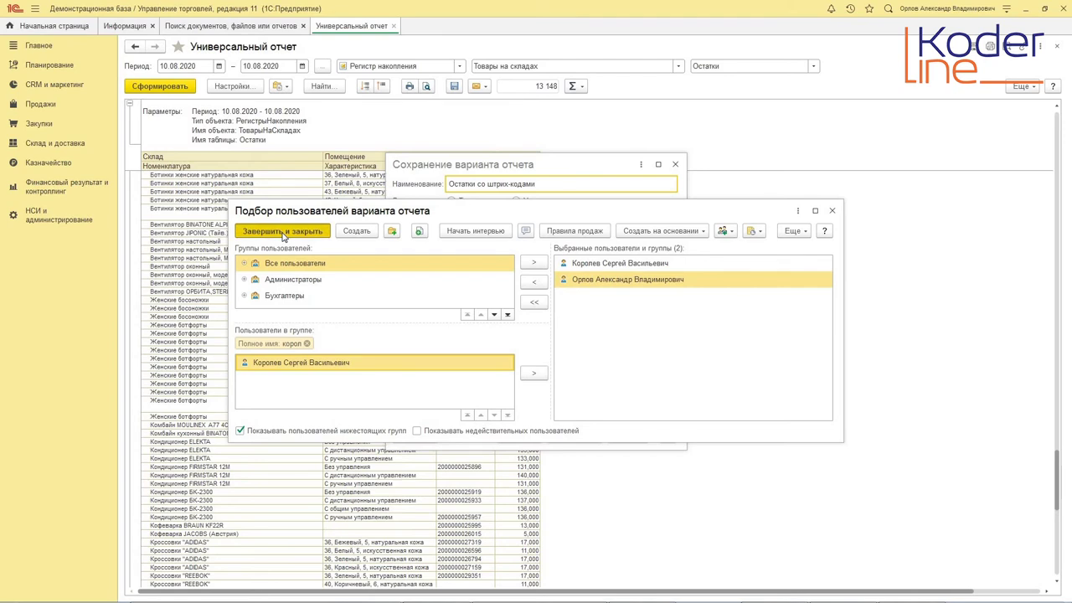
Place the report variant in the Закупки group of the Закупки section and save it
click(518, 435)
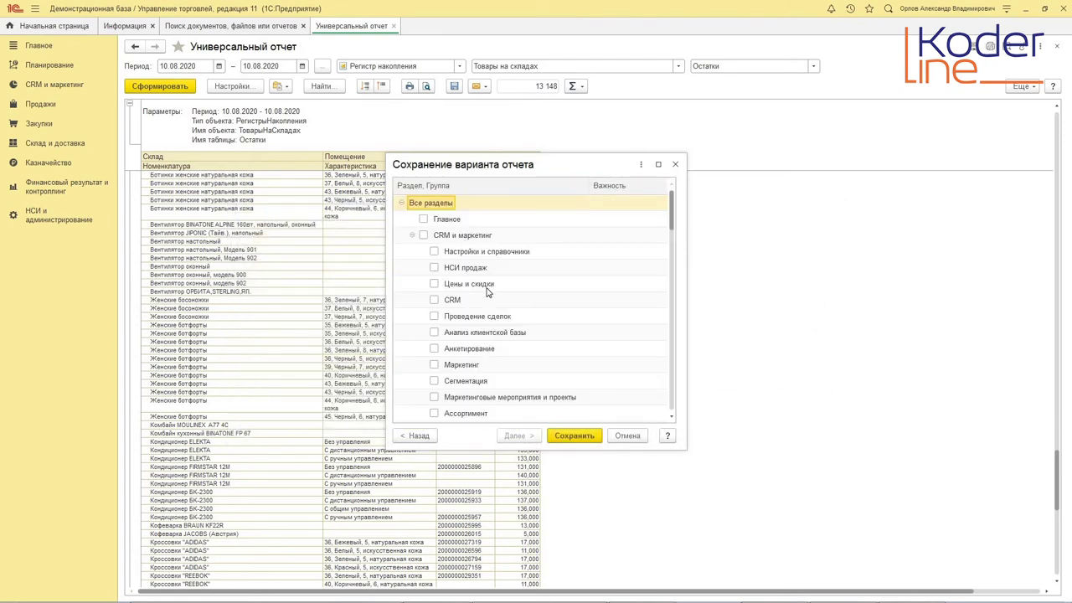
scroll(488, 291, down, 5)
scroll(488, 299, up, 3)
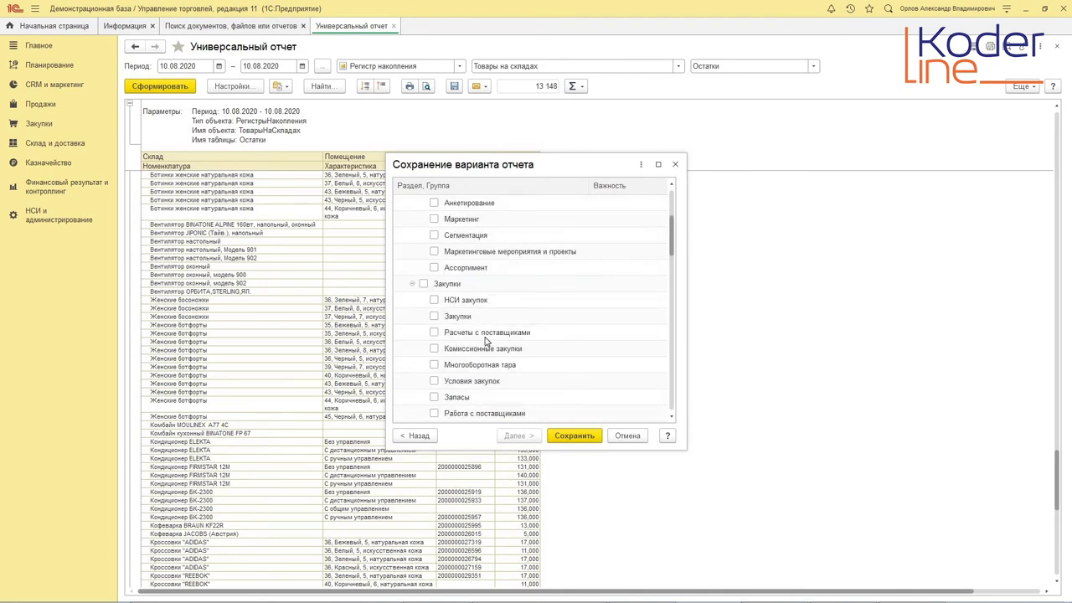
key(space)
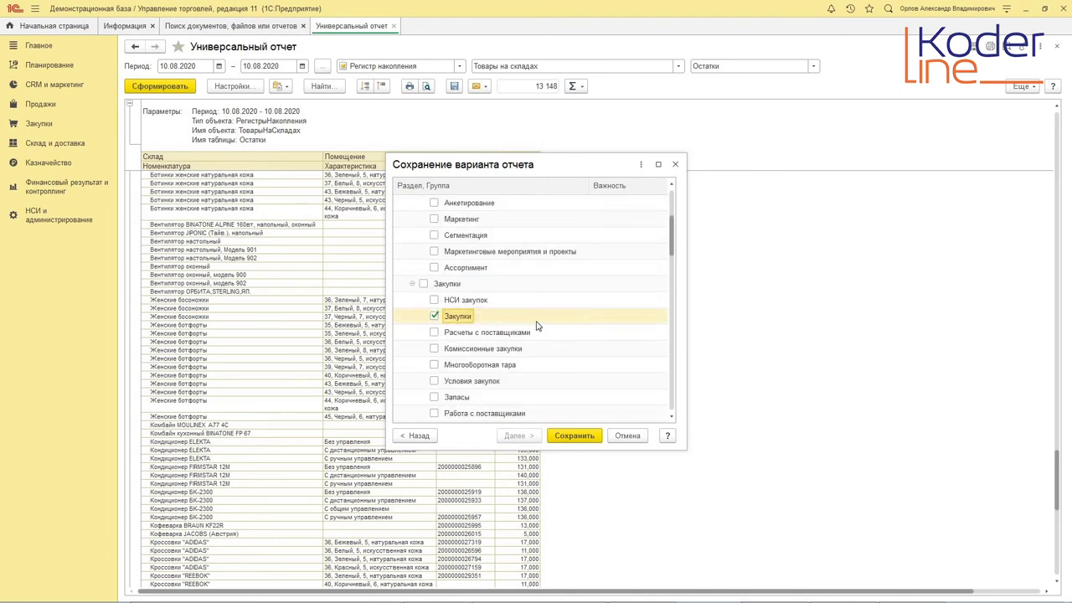
click(573, 435)
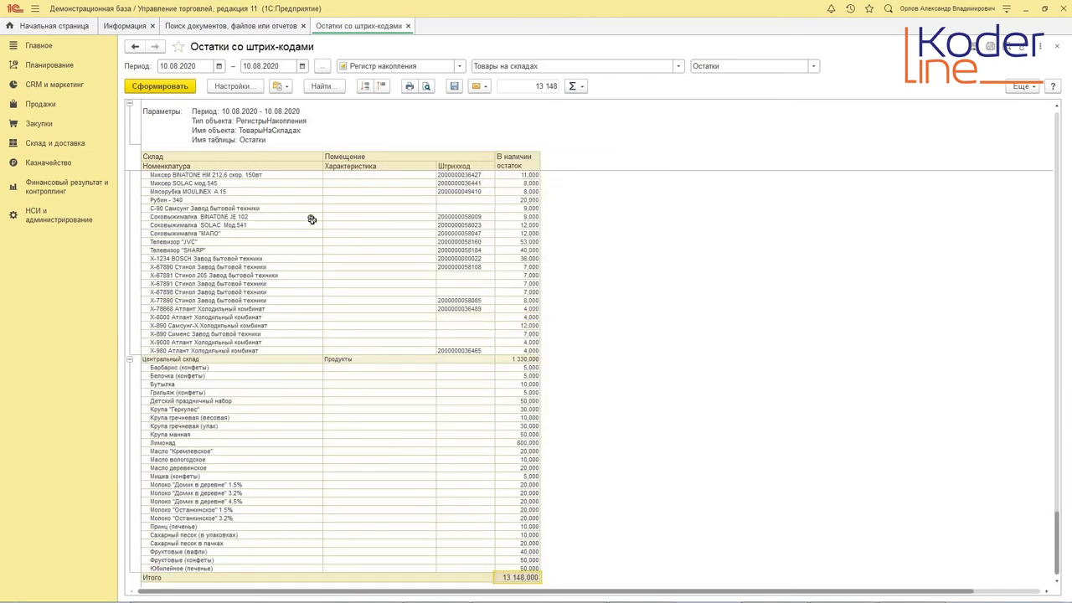
Close the stock balance report and open the list of purchasing reports in the Закупки section
click(407, 26)
click(40, 125)
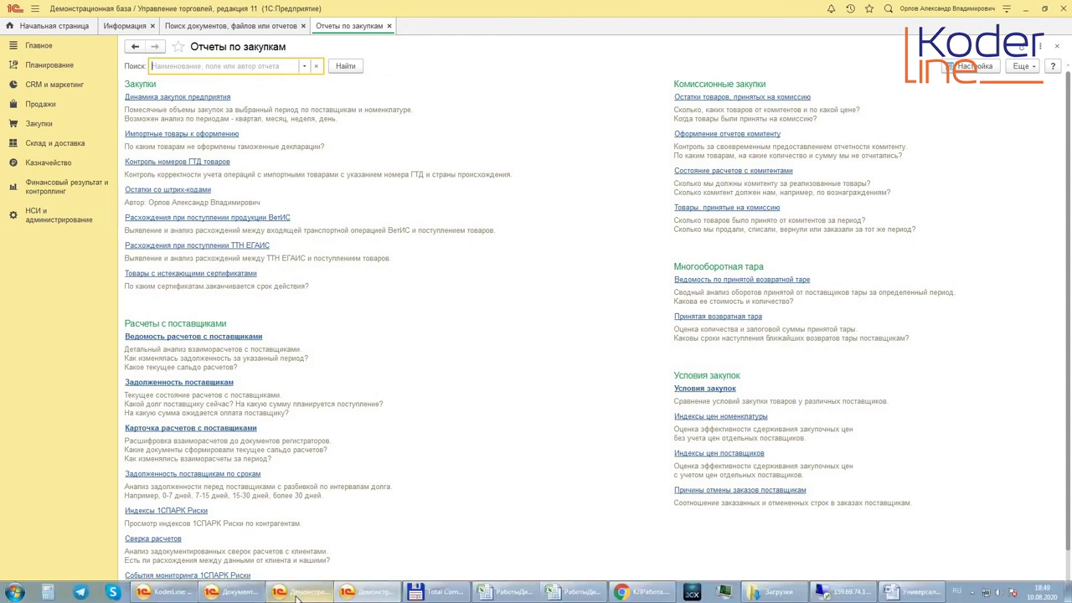
Switch to the 1C session of the user given access to the variant and open its Закупки section's purchasing reports
click(298, 594)
click(586, 385)
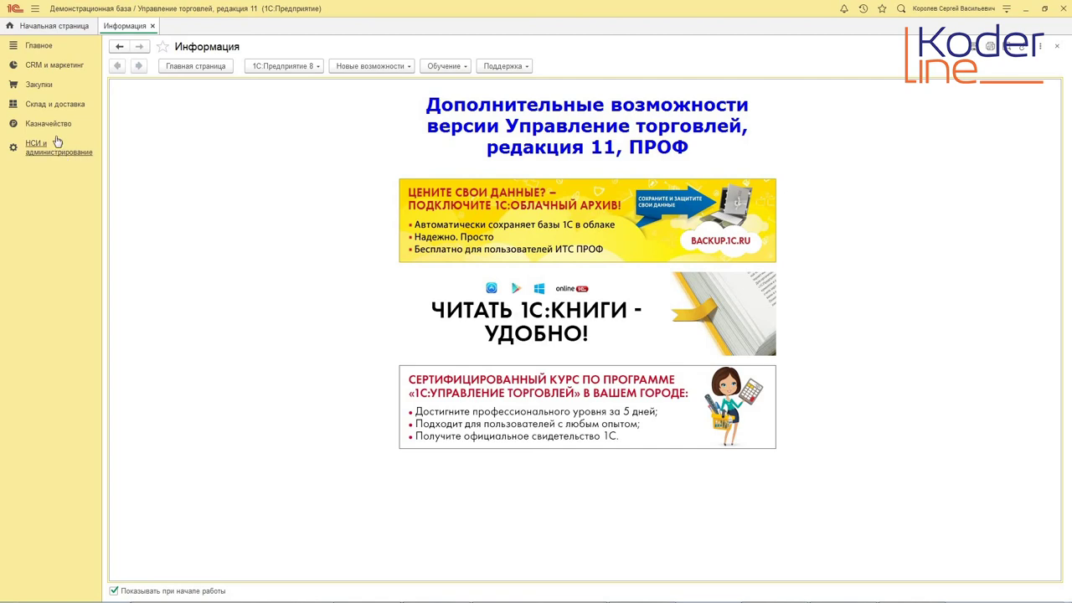
click(40, 84)
click(185, 77)
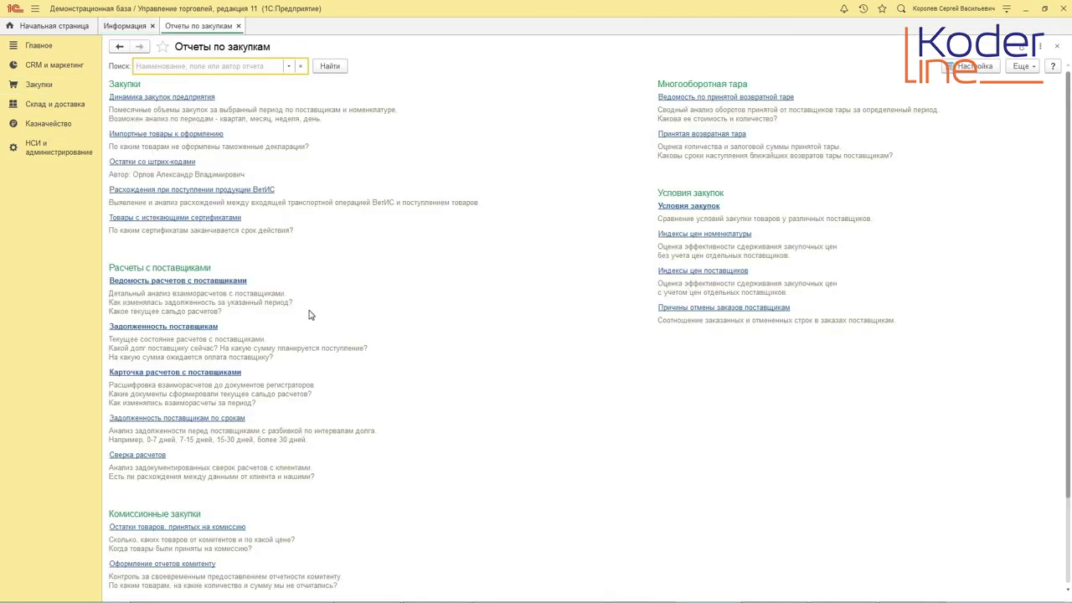
Open the shared report "Остатки со штрих-кодами" from the Закупки group and generate it
click(163, 164)
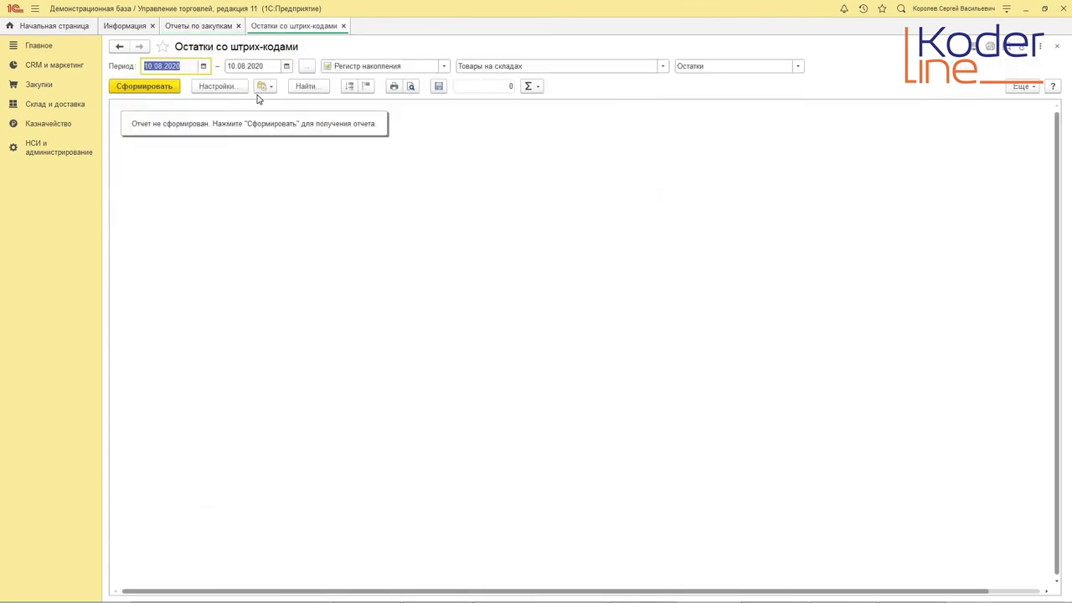
click(159, 88)
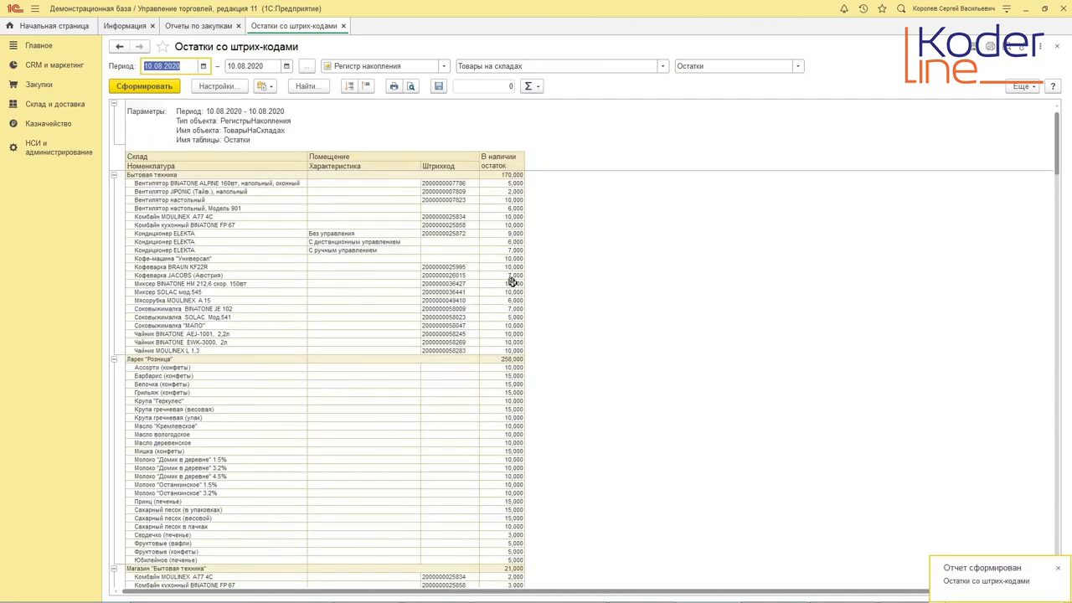
click(223, 283)
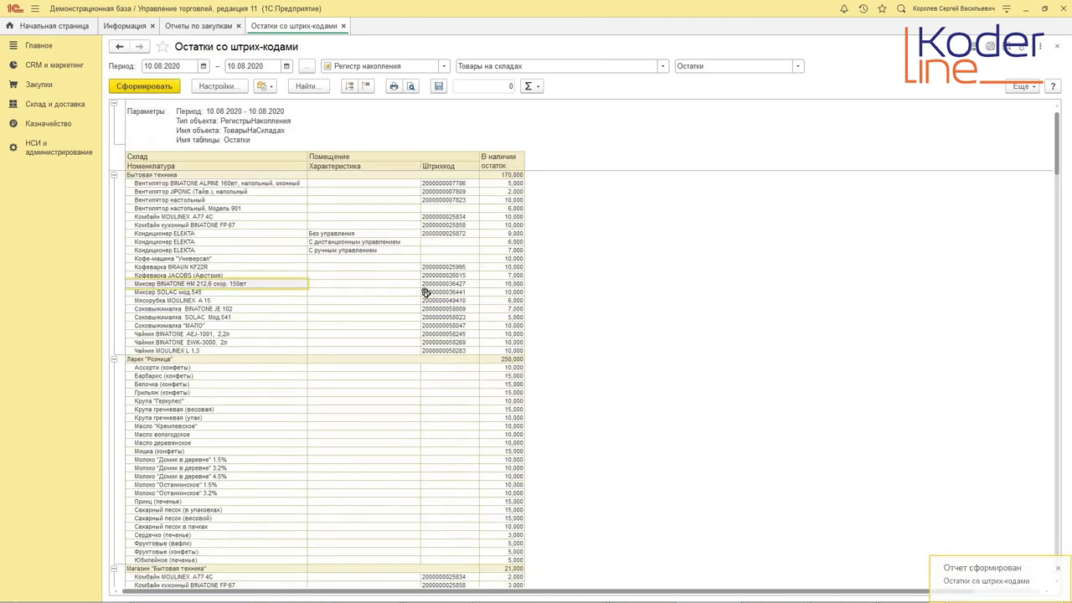